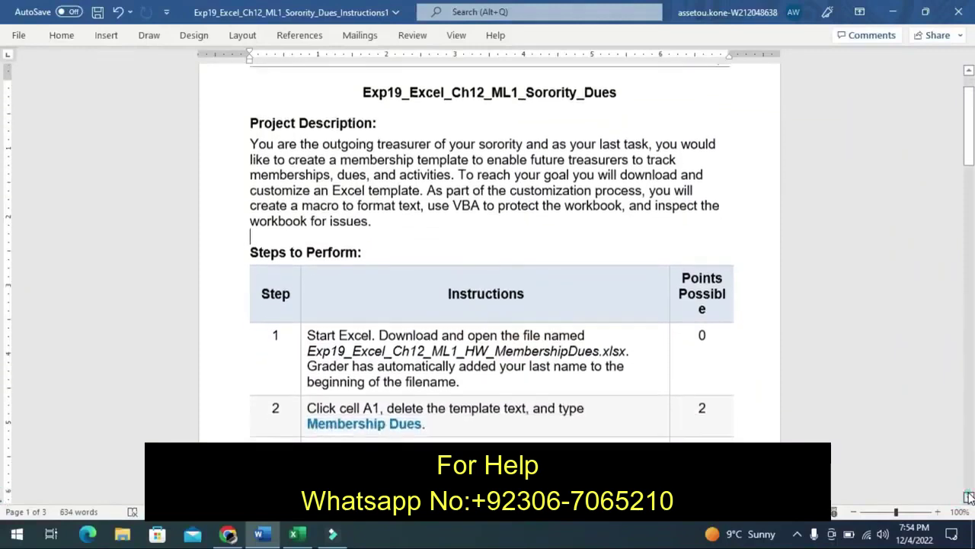
Scroll the Word instructions down until steps 3 and 4 of the Steps to Perform table show
left_click(968, 496)
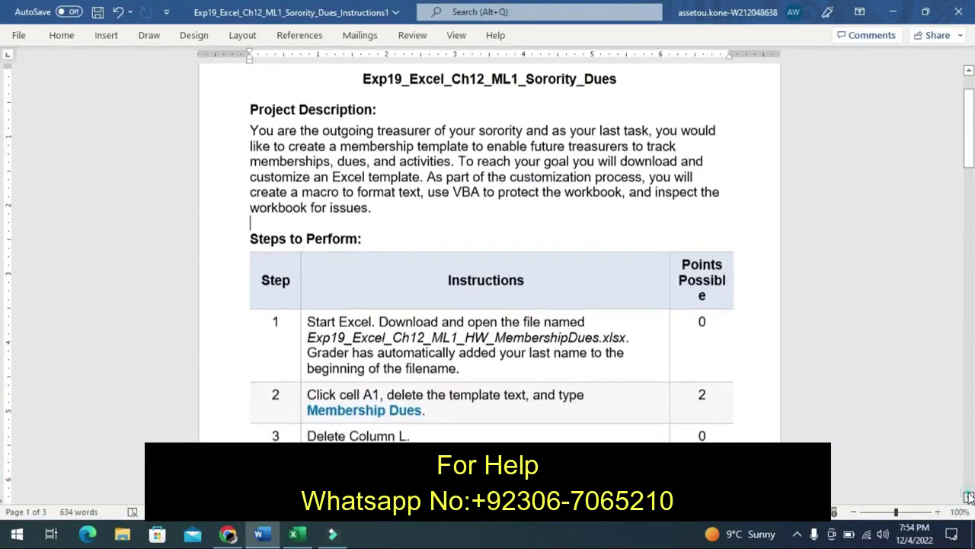
left_click(969, 496)
left_click(969, 496)
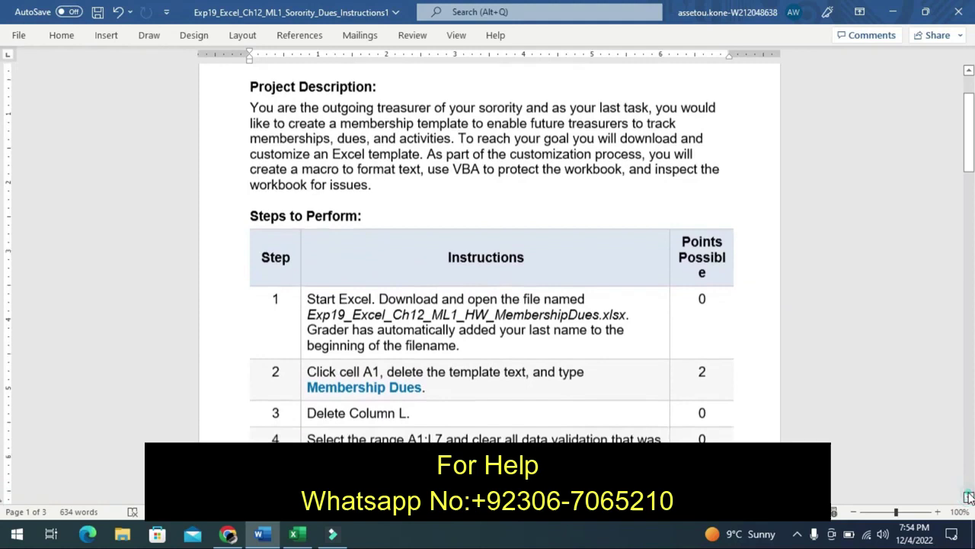
left_click(968, 496)
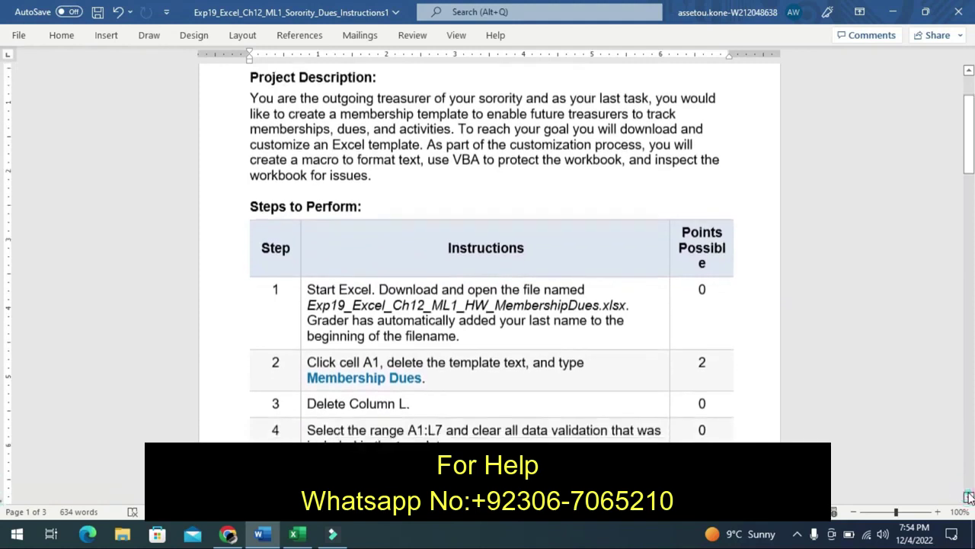
left_click(968, 496)
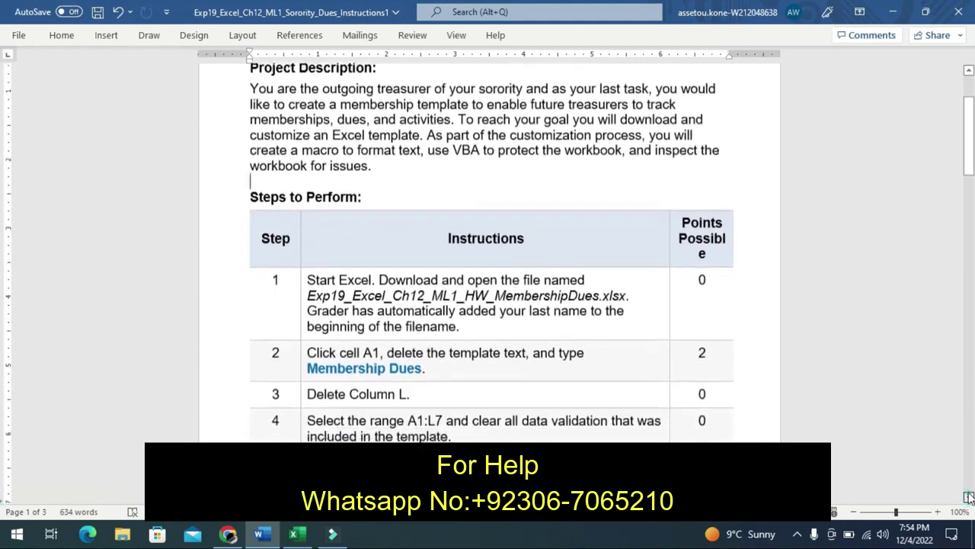
left_click(969, 496)
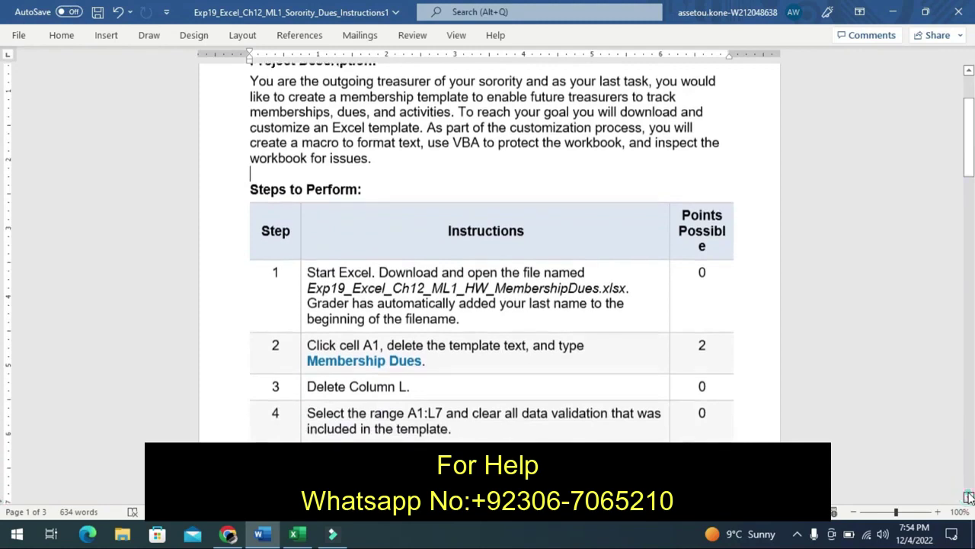
left_click(968, 496)
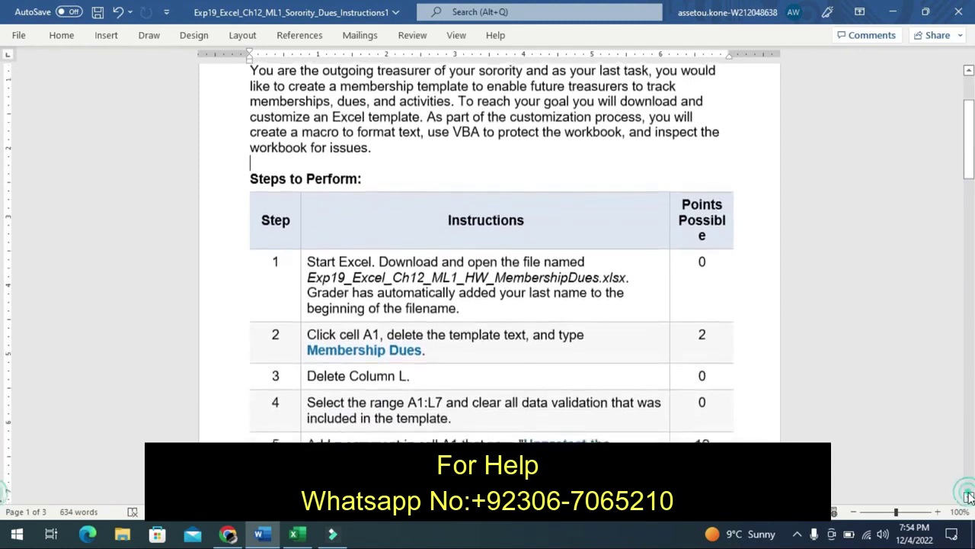
left_click(968, 496)
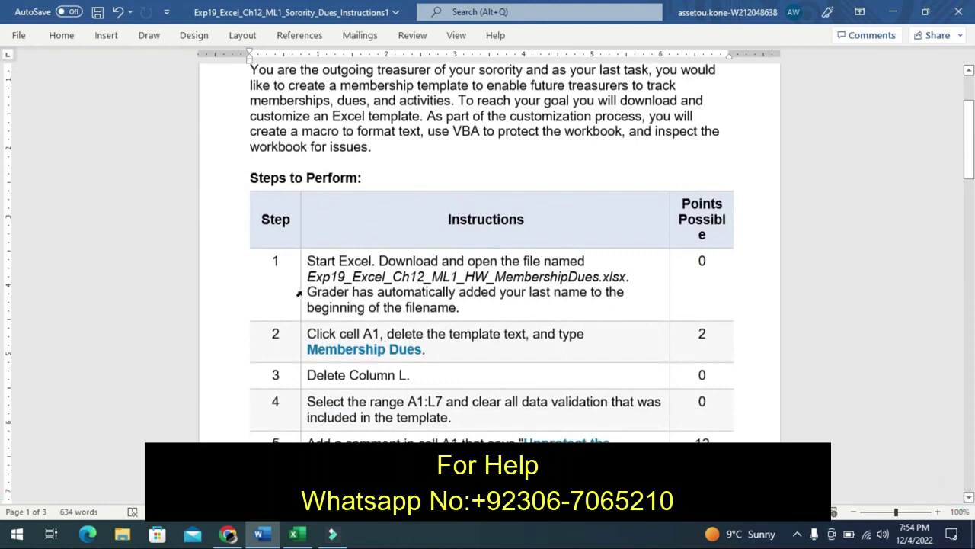
Highlight step 1's instruction about opening the MembershipDues workbook in yellow
left_click(299, 292)
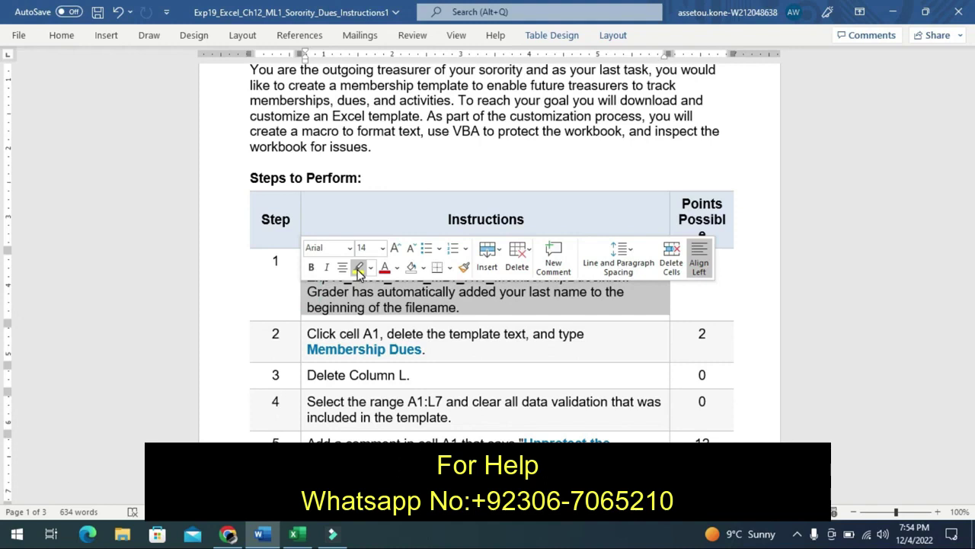
left_click(359, 271)
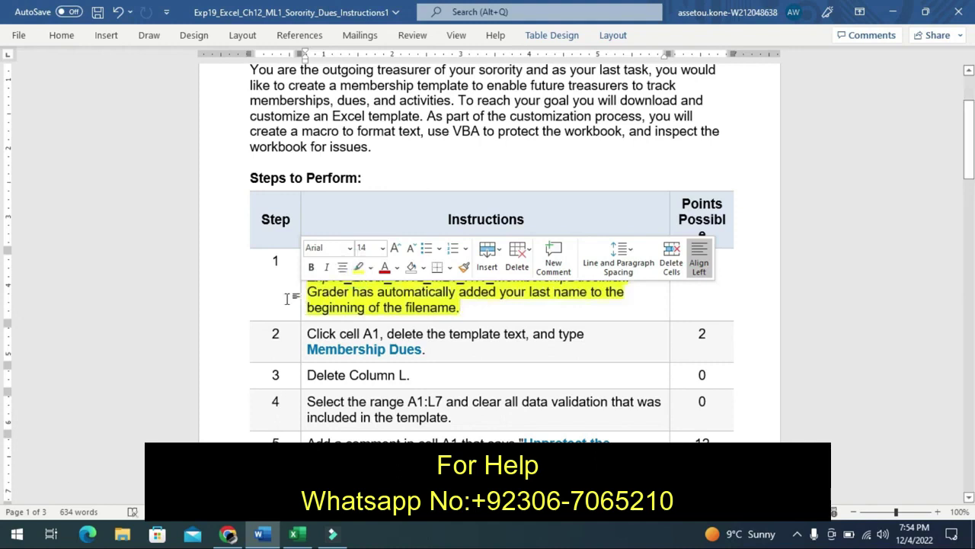
left_click(287, 298)
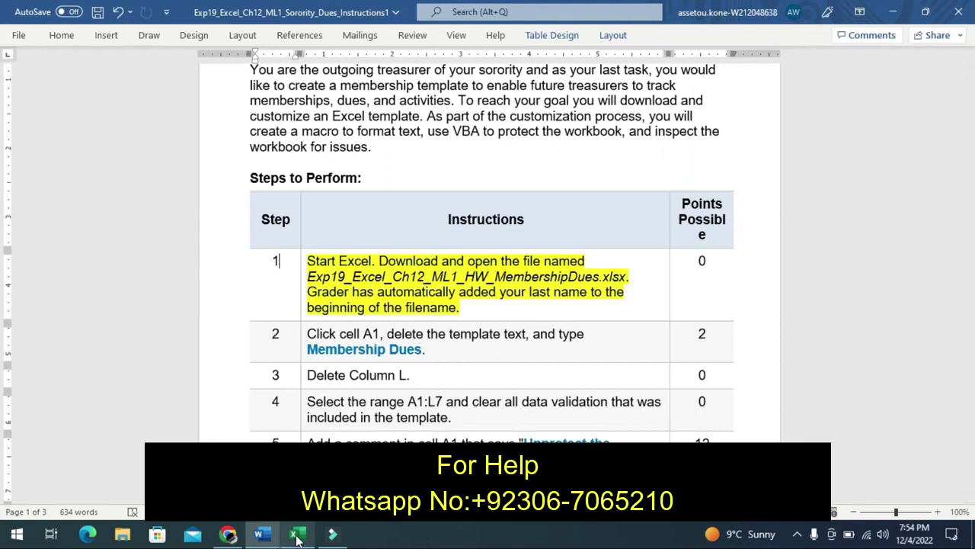
left_click(297, 537)
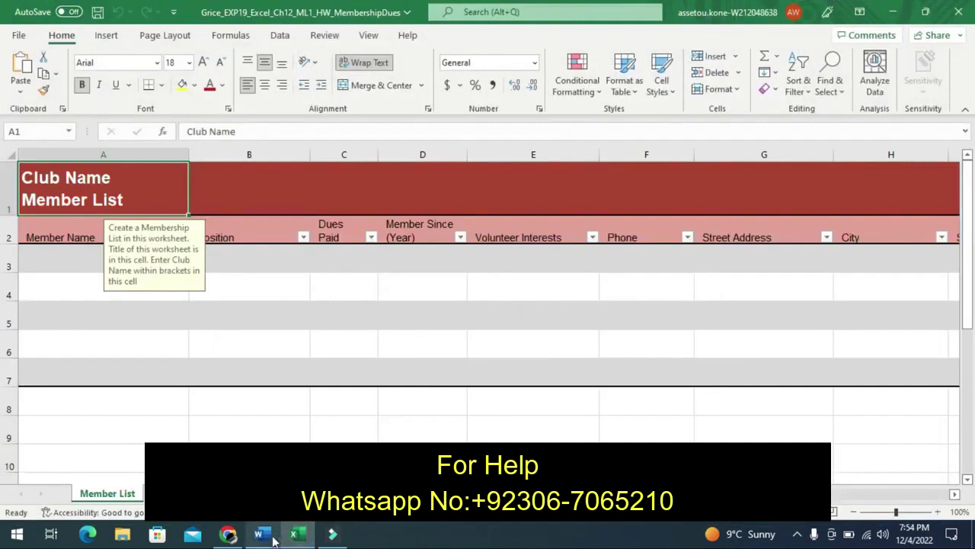
mouse_move(268, 540)
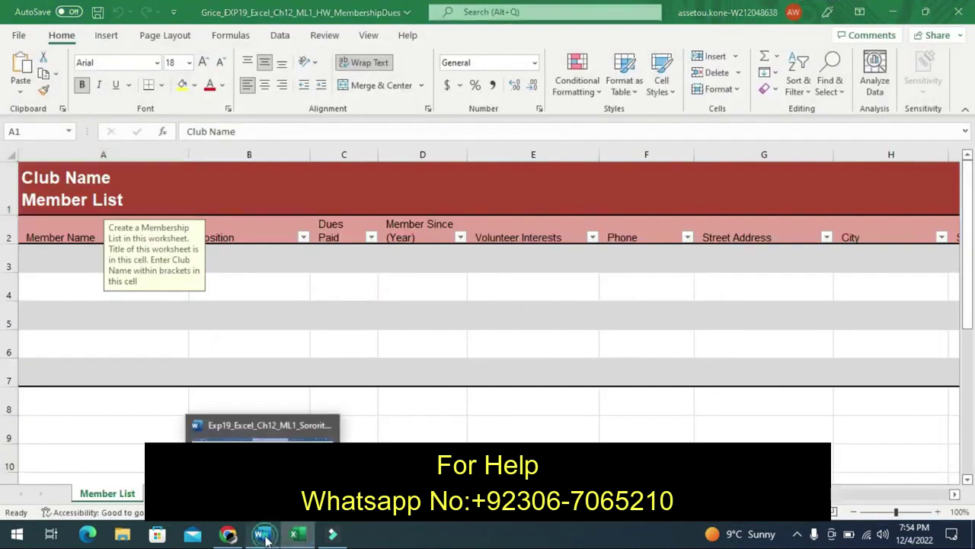
left_click(264, 538)
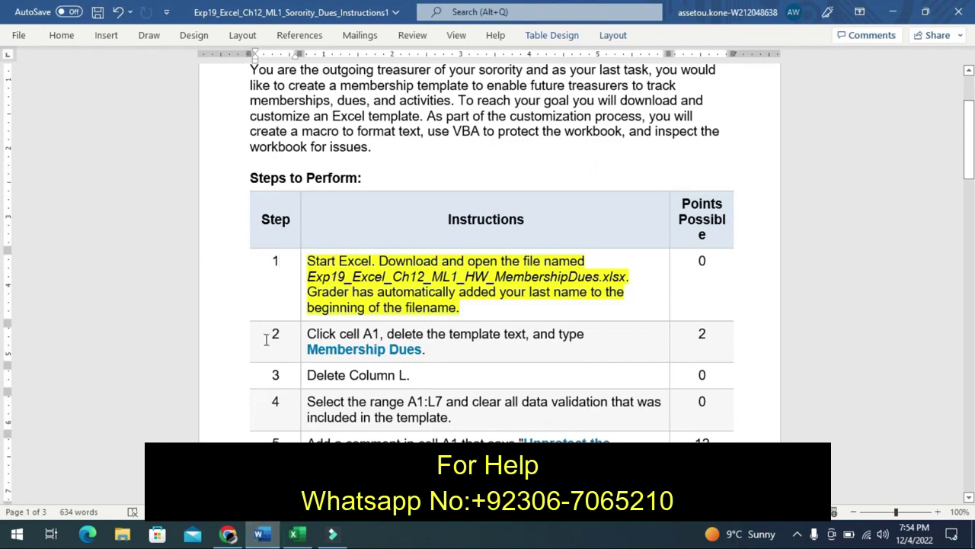
Undo the yellow highlight on step 1's instruction text
key("ctrl+z")
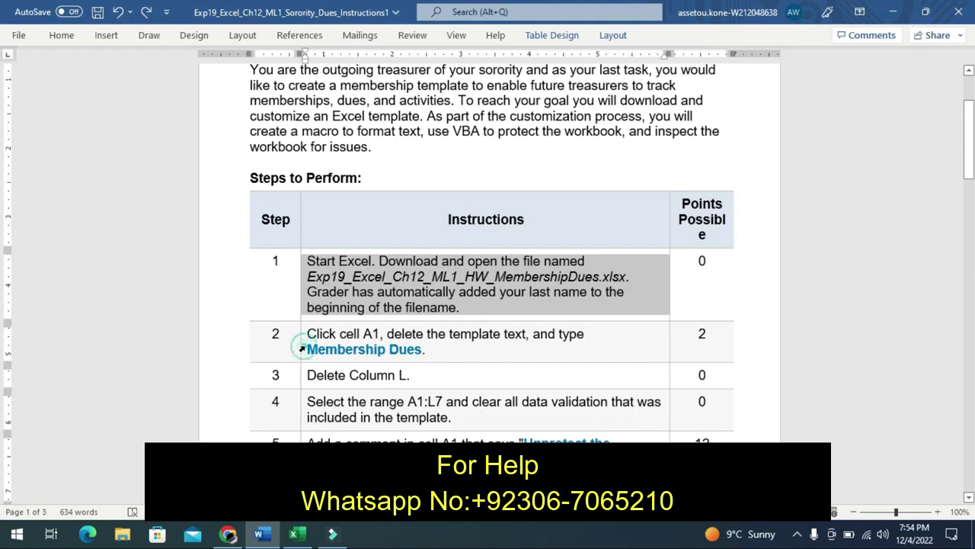
Highlight step 2's instruction about typing Membership Dues in A1 in yellow
left_click(302, 348)
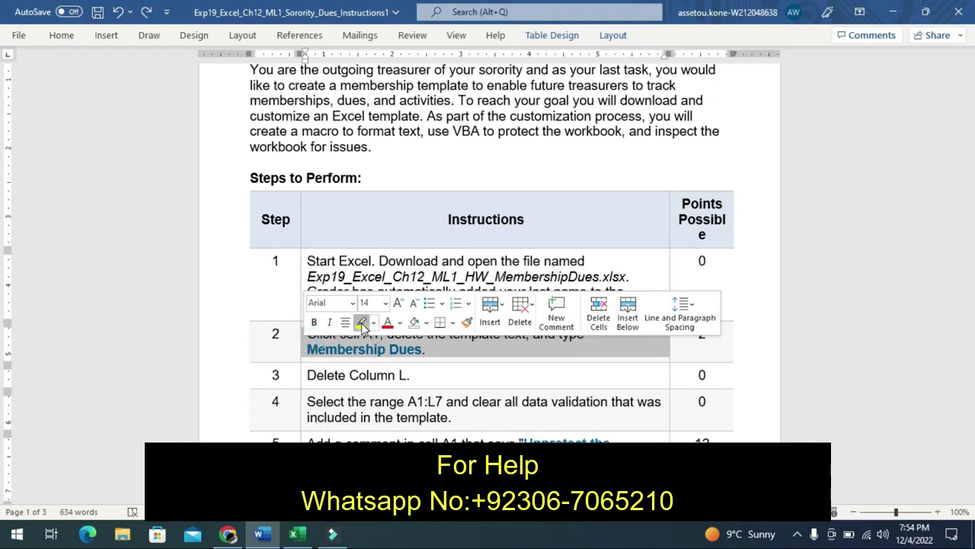
left_click(363, 326)
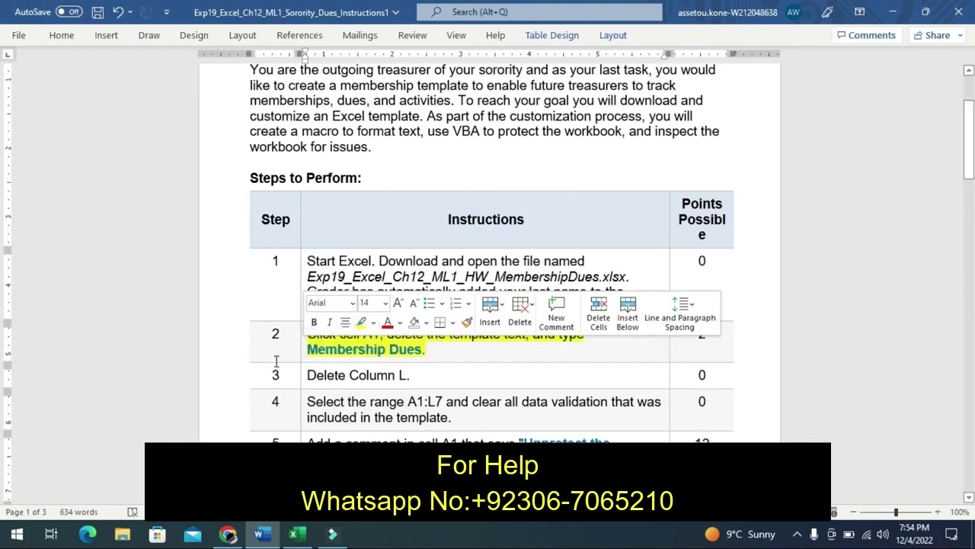
left_click(276, 360)
left_click(276, 361)
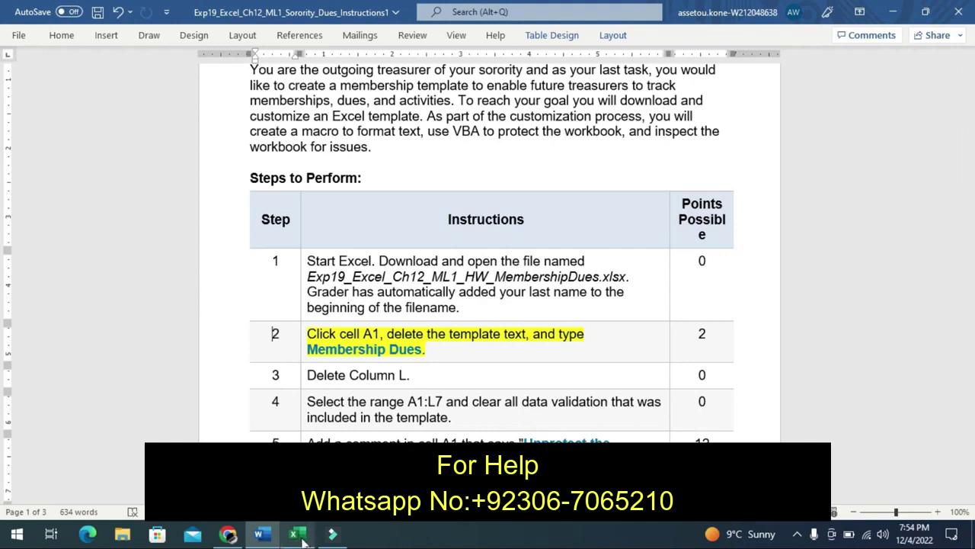
Switch to the Excel membership dues workbook and select cell A1 on Member List
left_click(303, 537)
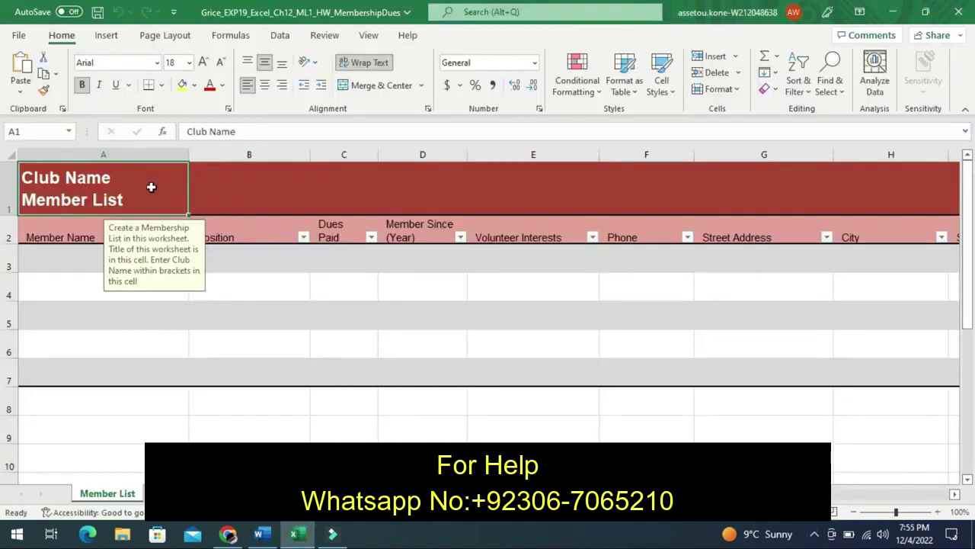
left_click(151, 187)
Edit cell A1, erasing Club Name and trimming the Member List text down to 'Me'
double_click(150, 187)
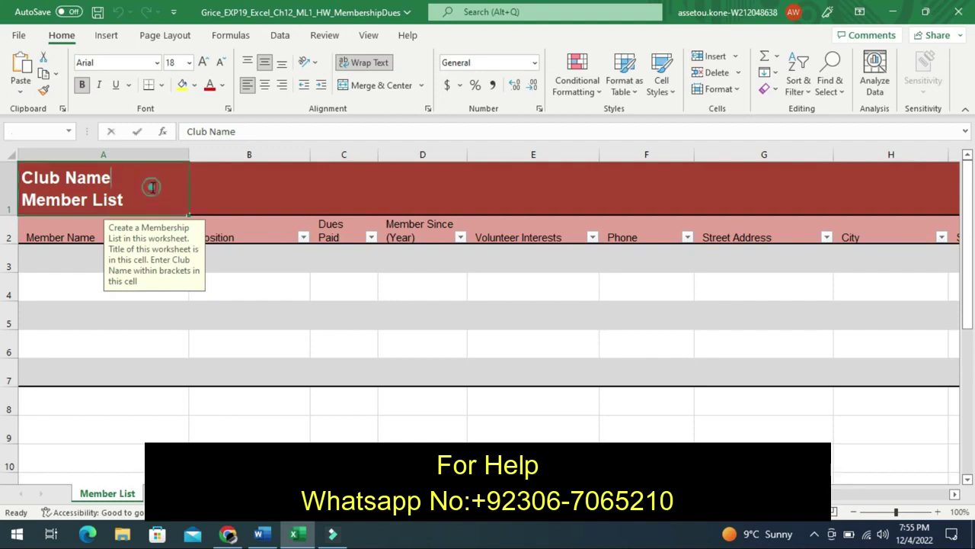
left_click(151, 187)
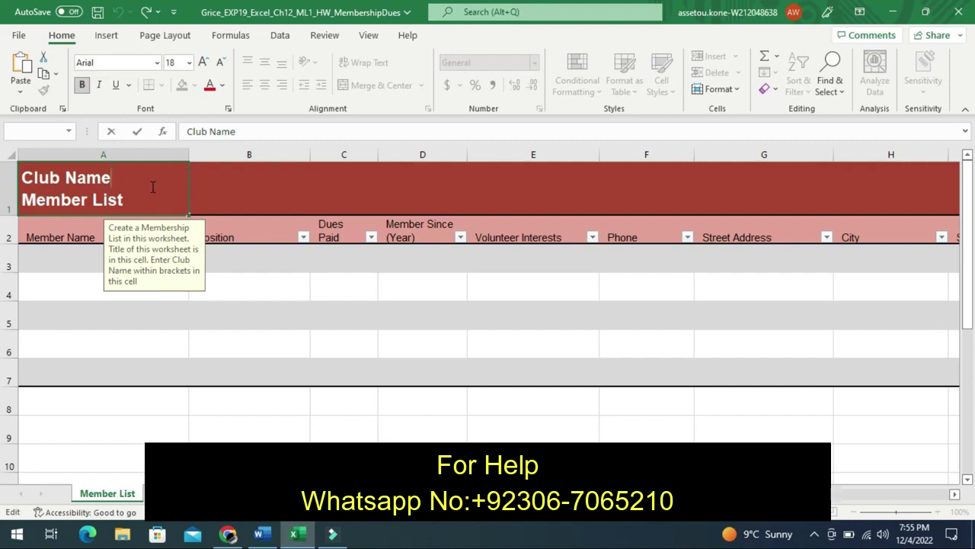
key("BackSpace")
key("BackSpace")
key("BackSpace")
key("BackSpace")
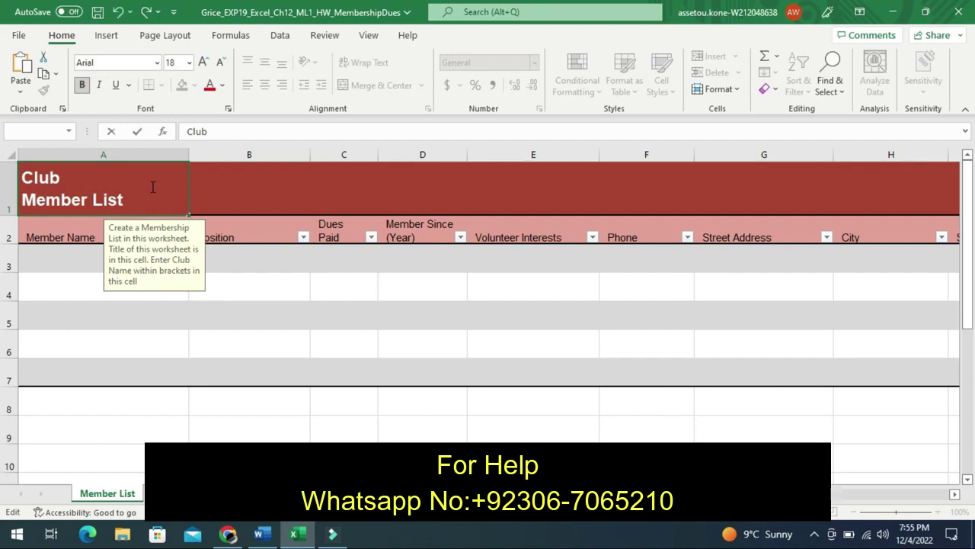
key("BackSpace")
key("BackSpace")
key("BackSpace")
key("BackSpace")
left_click(145, 198)
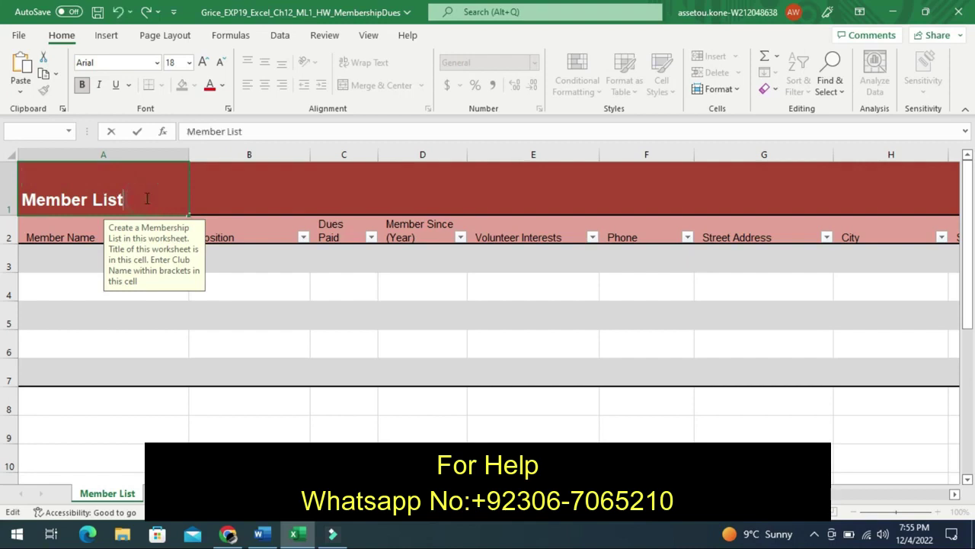
key("BackSpace")
key("BackSpace")
key("BackSpace")
key("BackSpace")
Replace the remaining template text in A1 with 'Membership Dues'
key("BackSpace")
key("BackSpace")
key("BackSpace")
key("BackSpace")
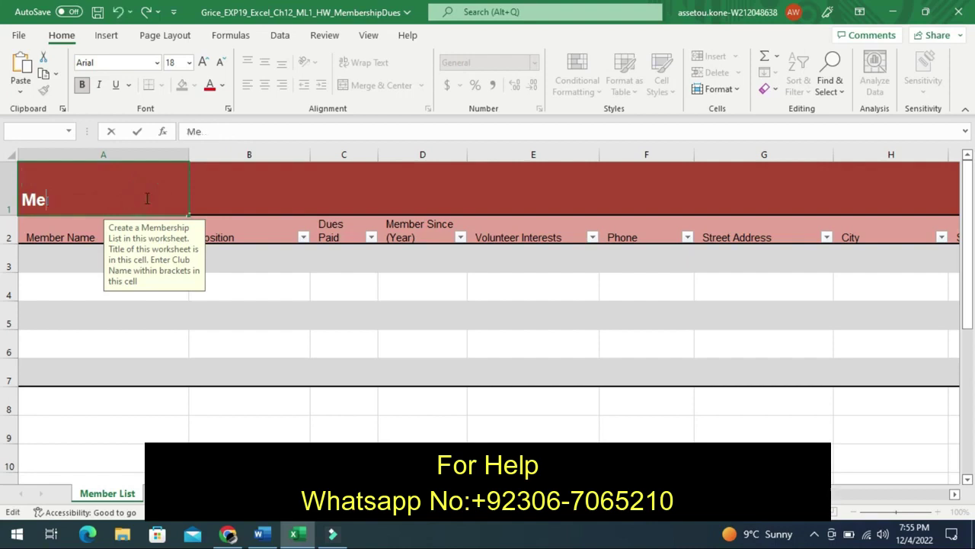
key("BackSpace")
key("BackSpace")
type("M")
type("em")
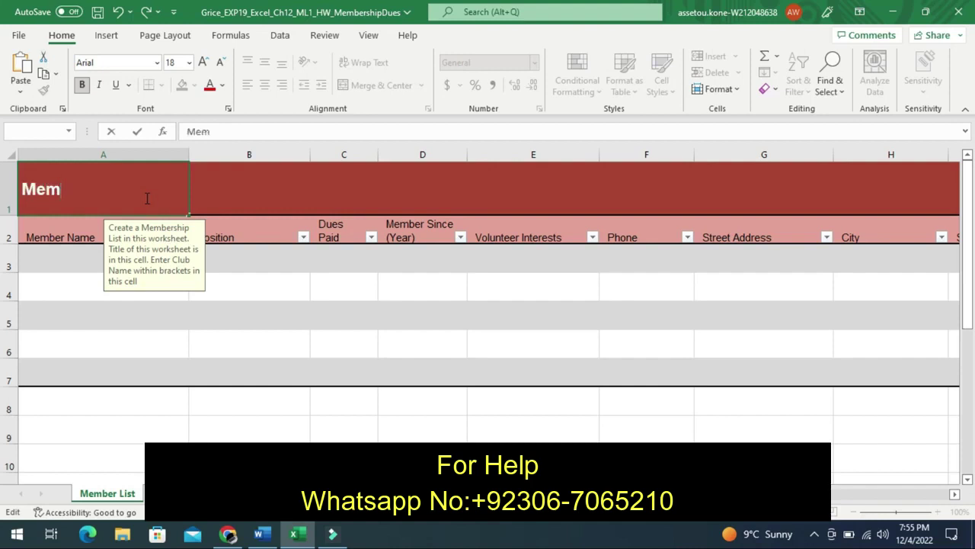
type("b")
type("e")
type("r")
type("s")
type("h")
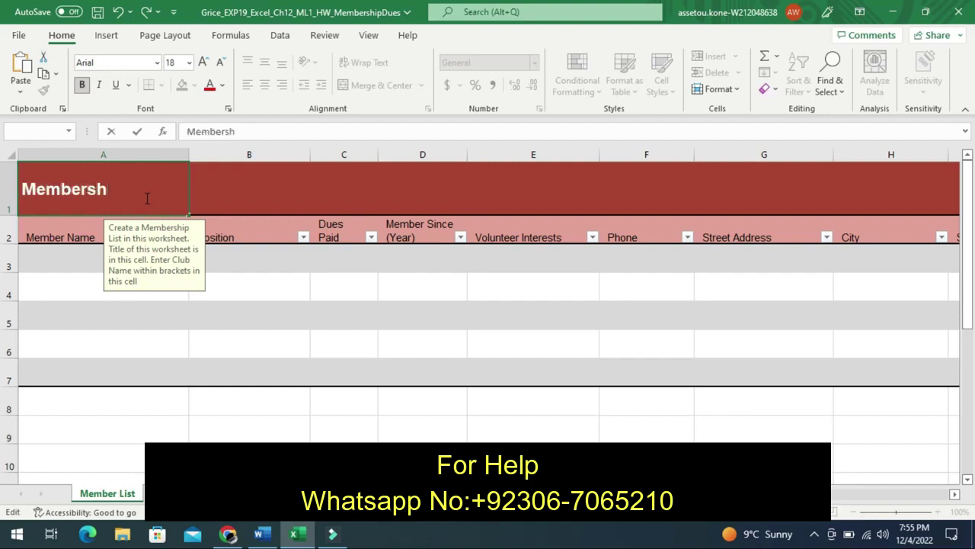
type("i")
type("p")
type("D")
type("u")
type("e")
type("s")
left_click(259, 537)
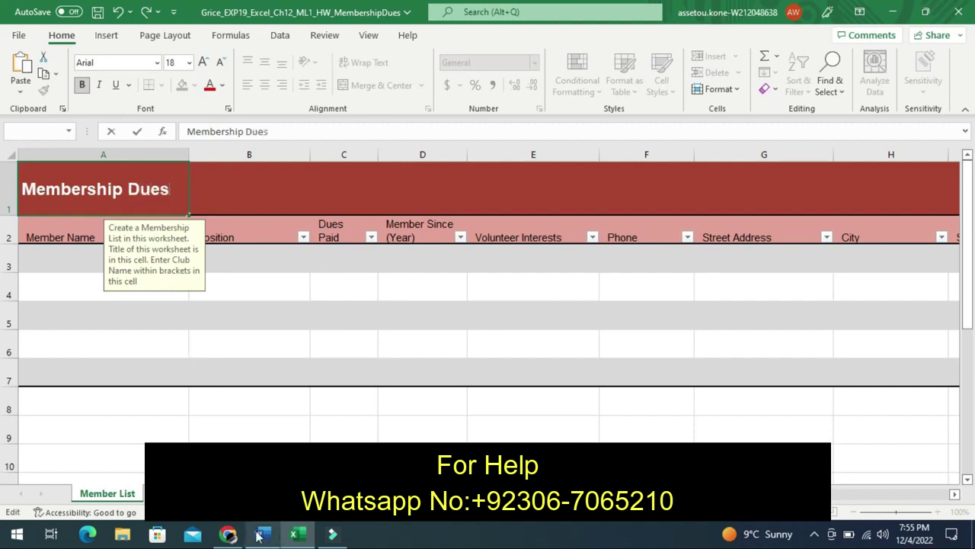
mouse_move(259, 536)
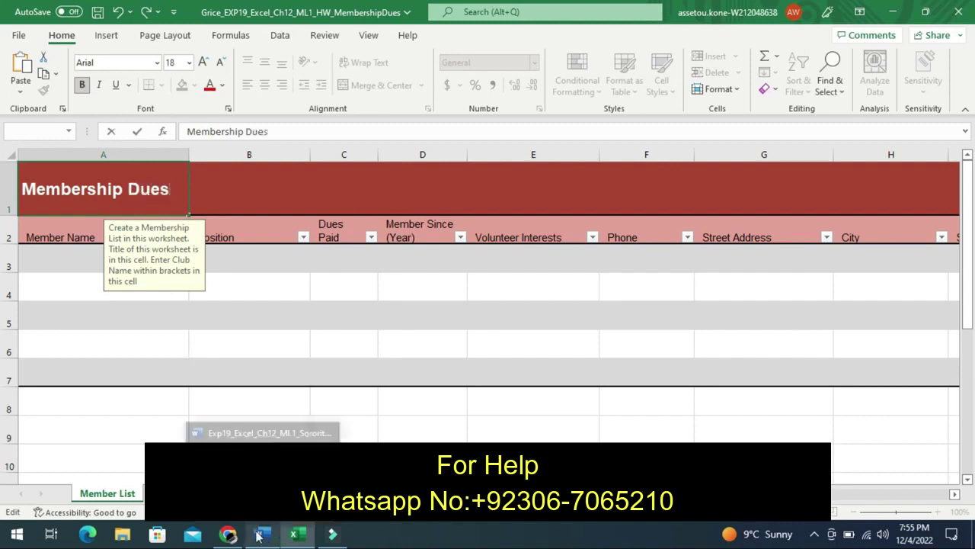
left_click(259, 536)
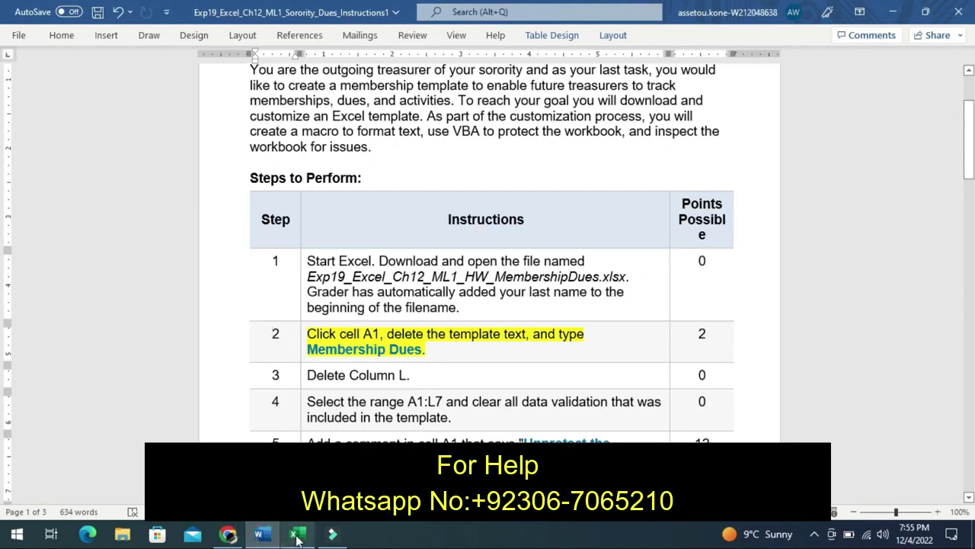
left_click(296, 536)
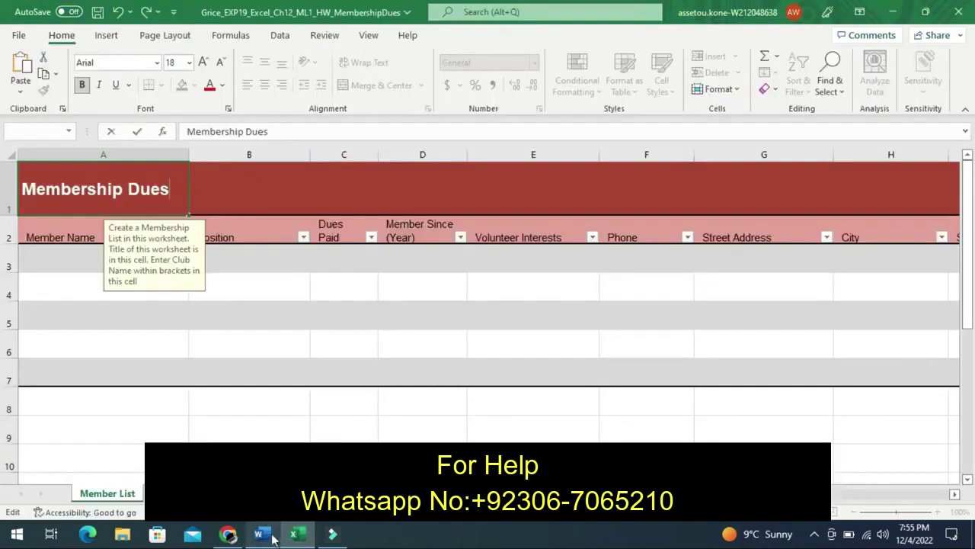
In Word, remove step 2's highlight and highlight step 3 'Delete Column L.' in yellow
left_click(273, 538)
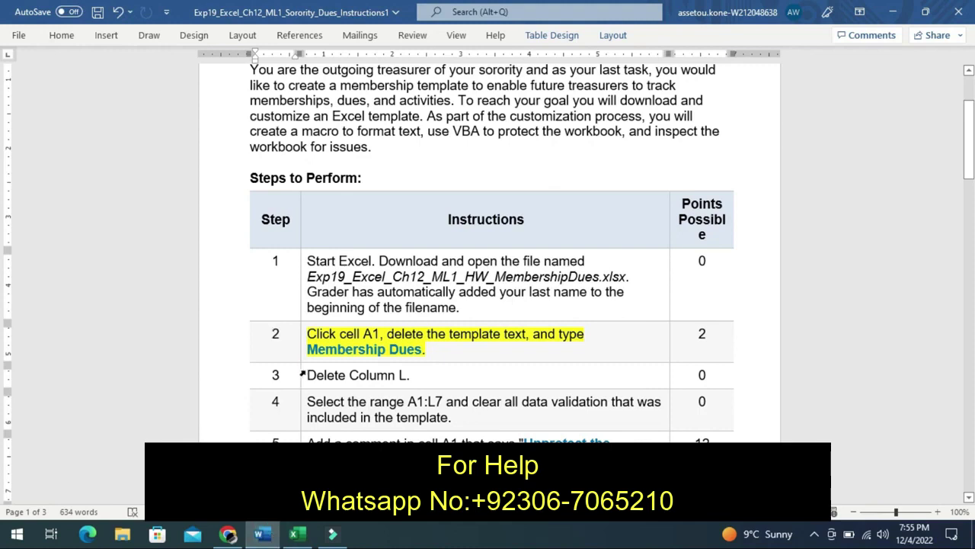
key("ctrl+z")
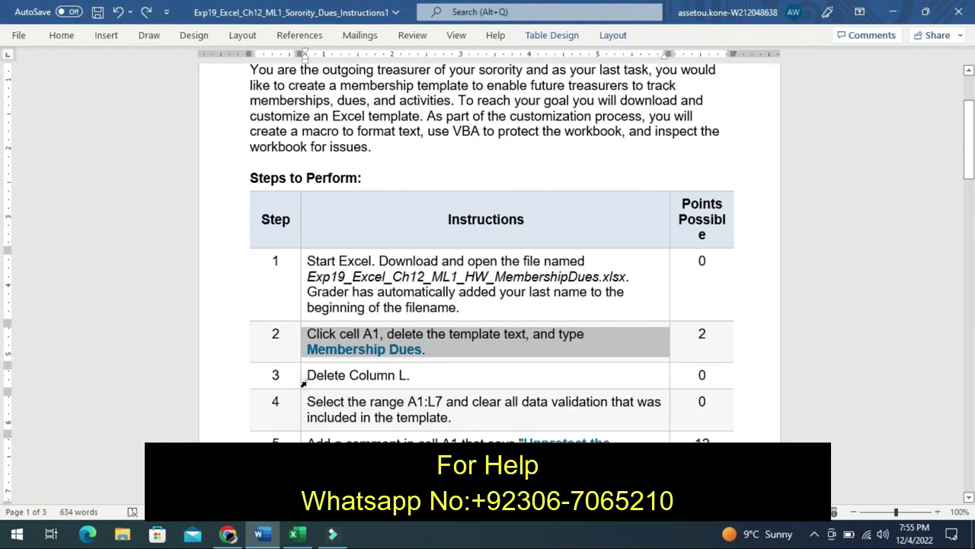
left_click(302, 384)
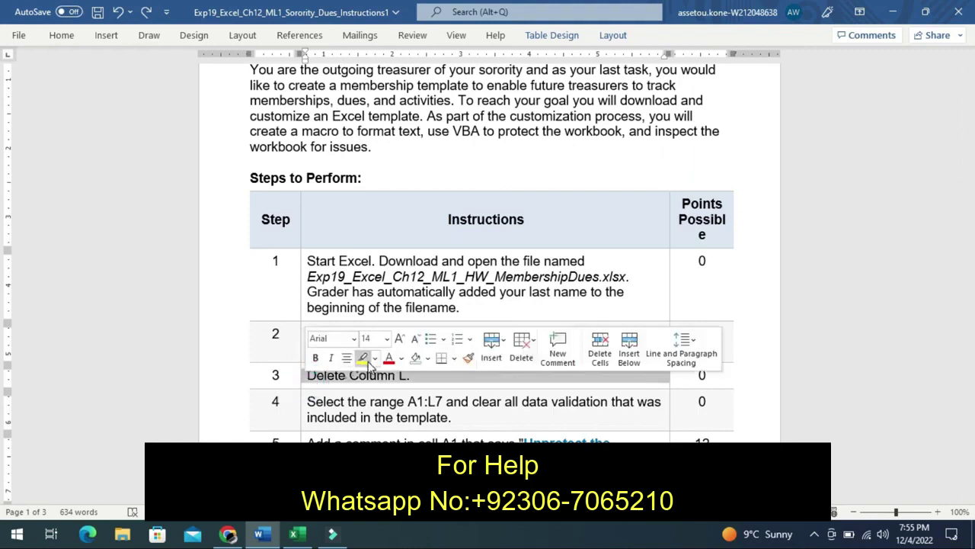
left_click(364, 358)
left_click(365, 359)
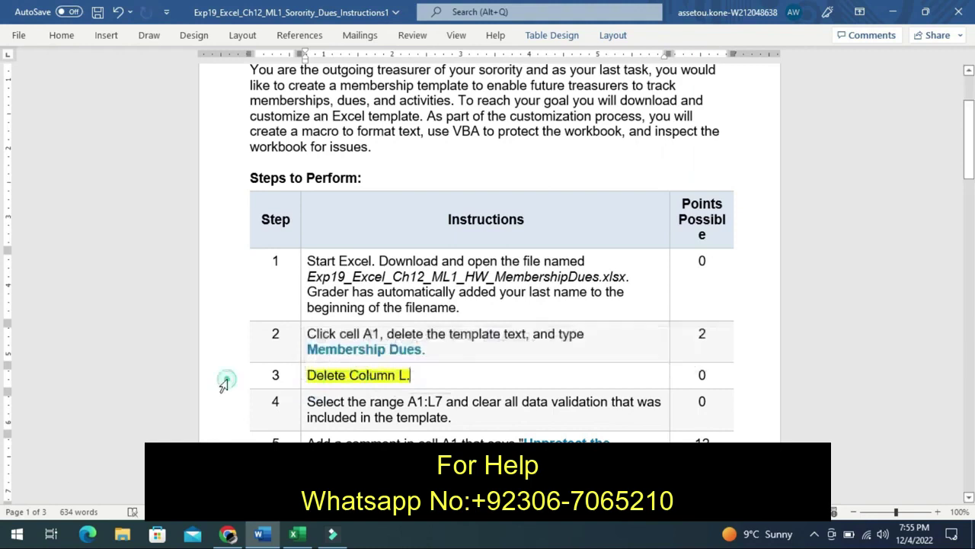
Select the step 3 row of the instructions table, then step 1's row
left_click(224, 385)
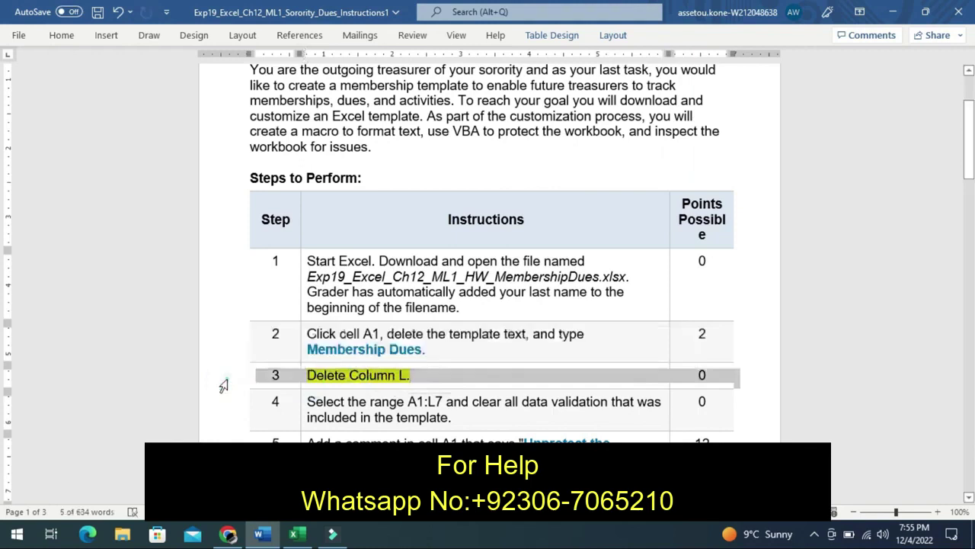
left_click(224, 386)
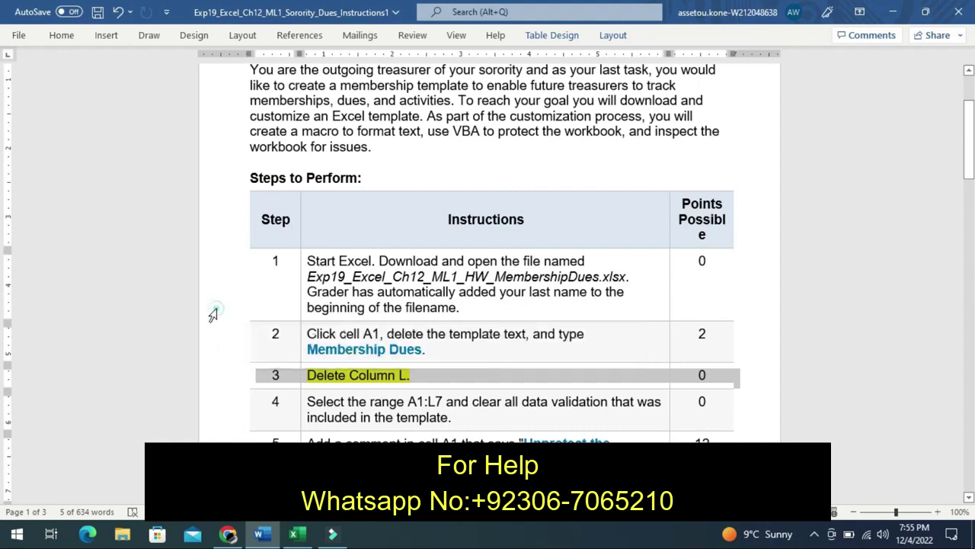
left_click(214, 311)
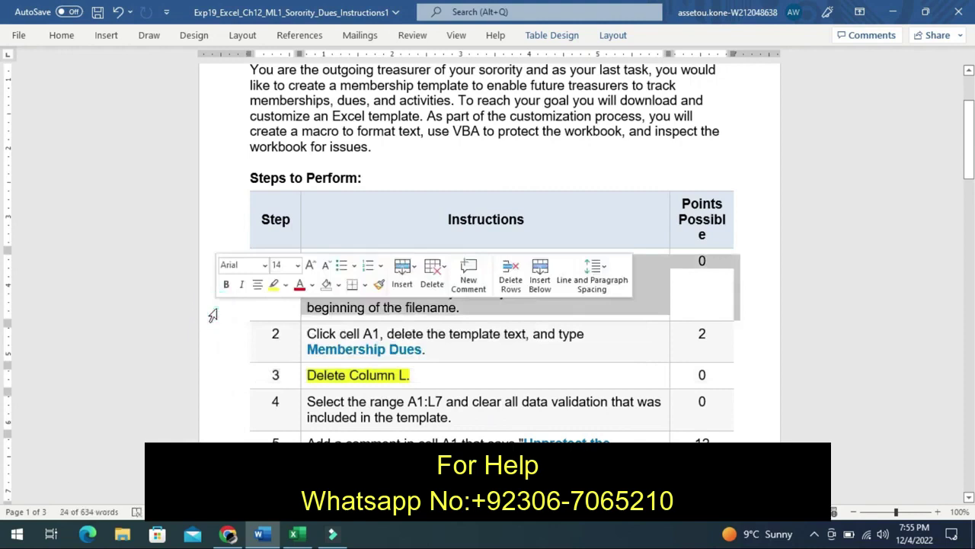
left_click(214, 311)
left_click(214, 312)
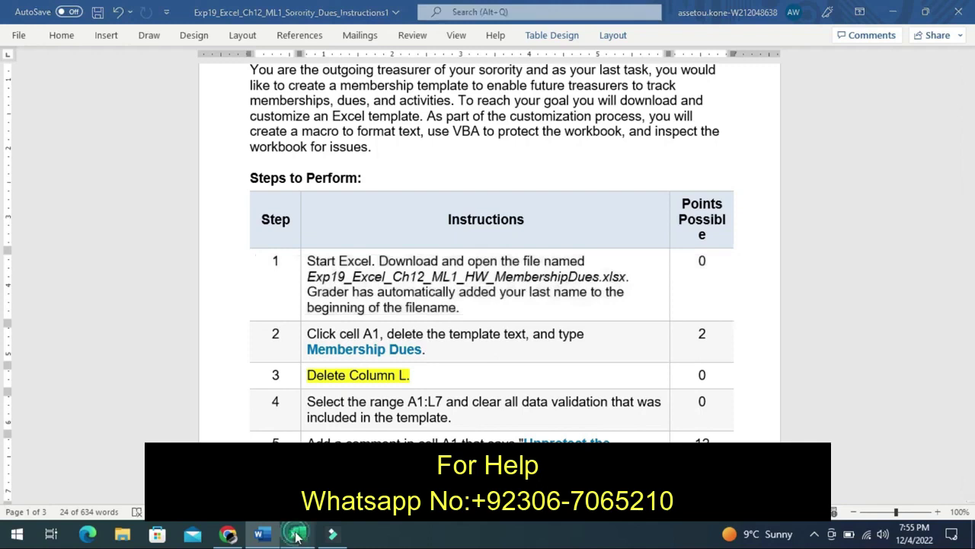
Back in Excel, commit the Membership Dues title and move right to L5 under Fax
left_click(297, 535)
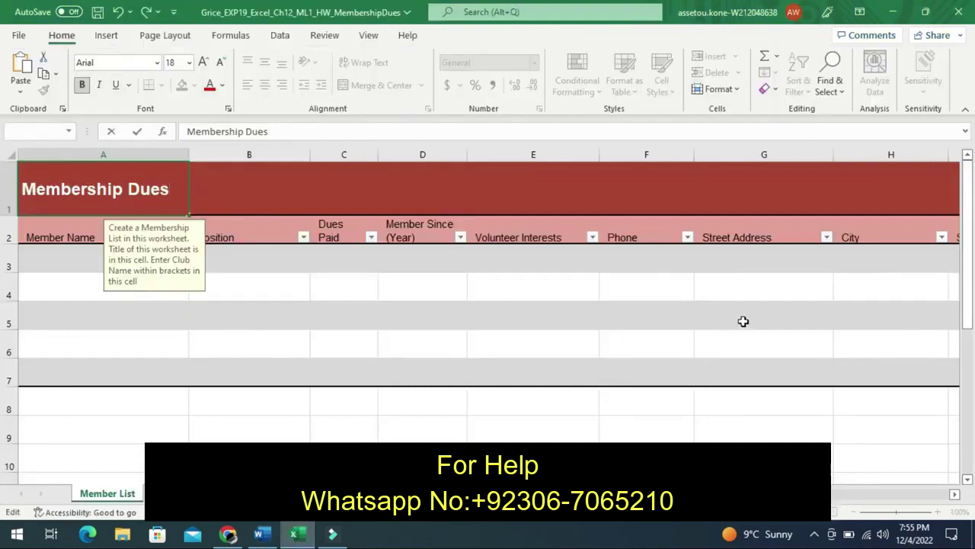
left_click(743, 320)
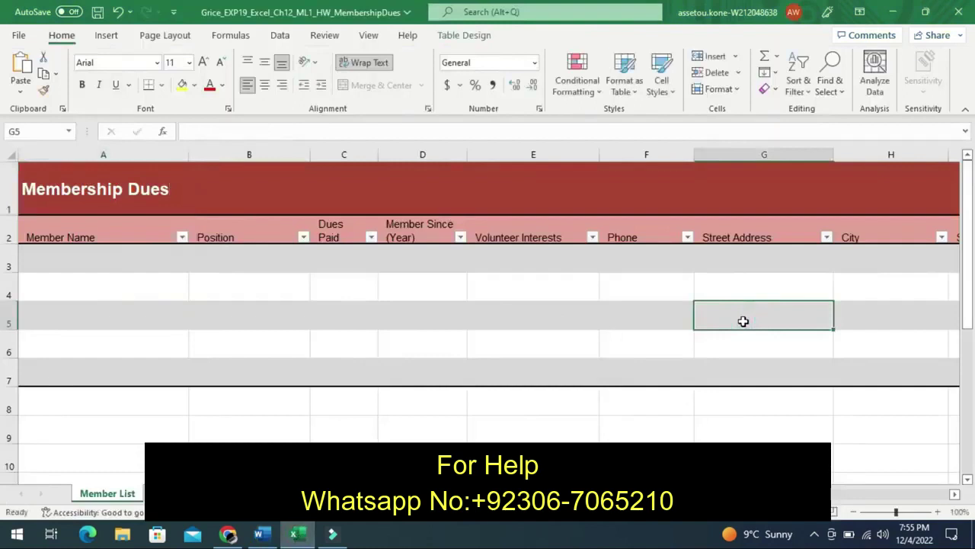
key("Tab")
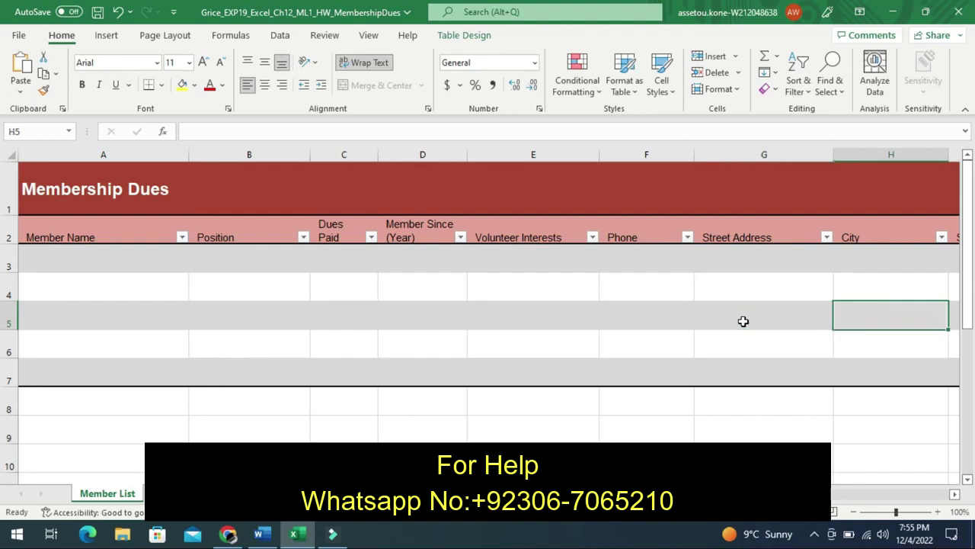
key("Tab")
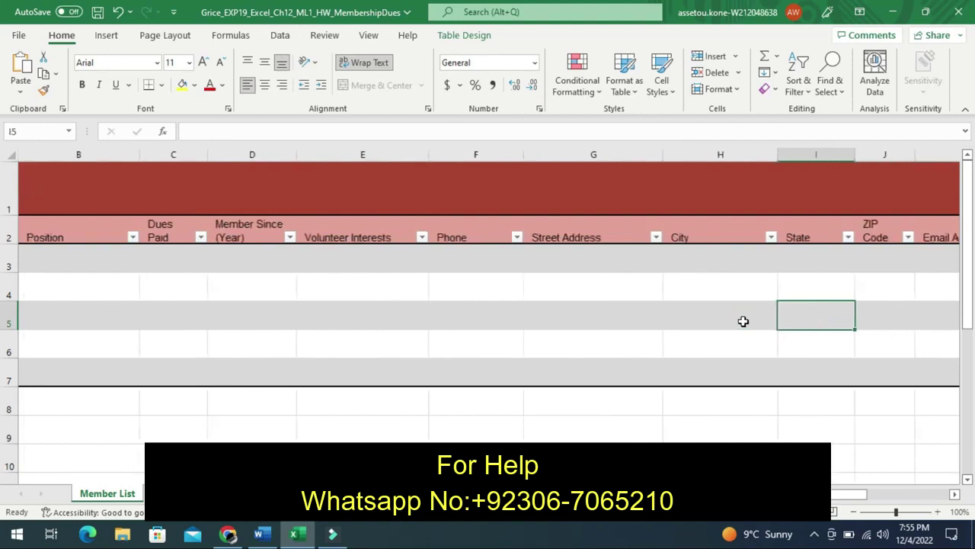
key("Tab")
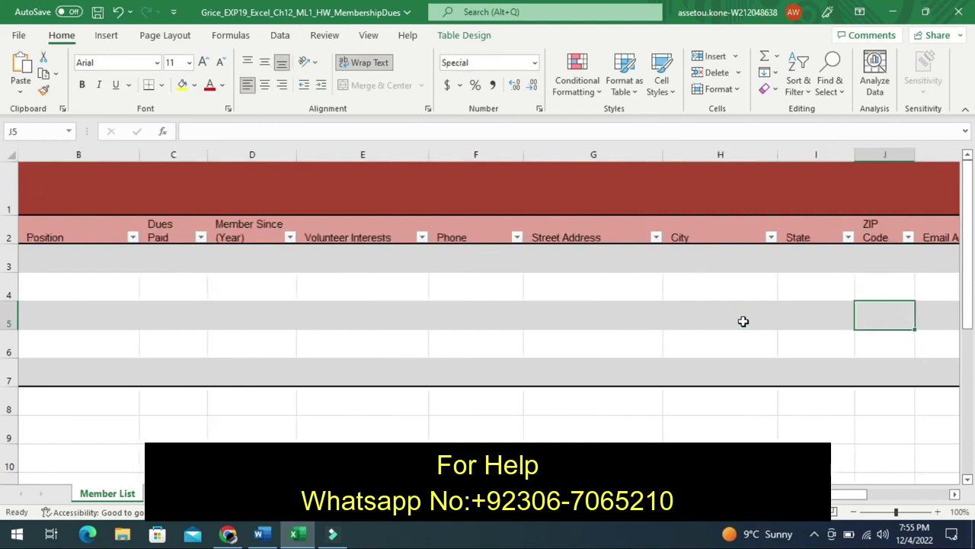
key("Tab")
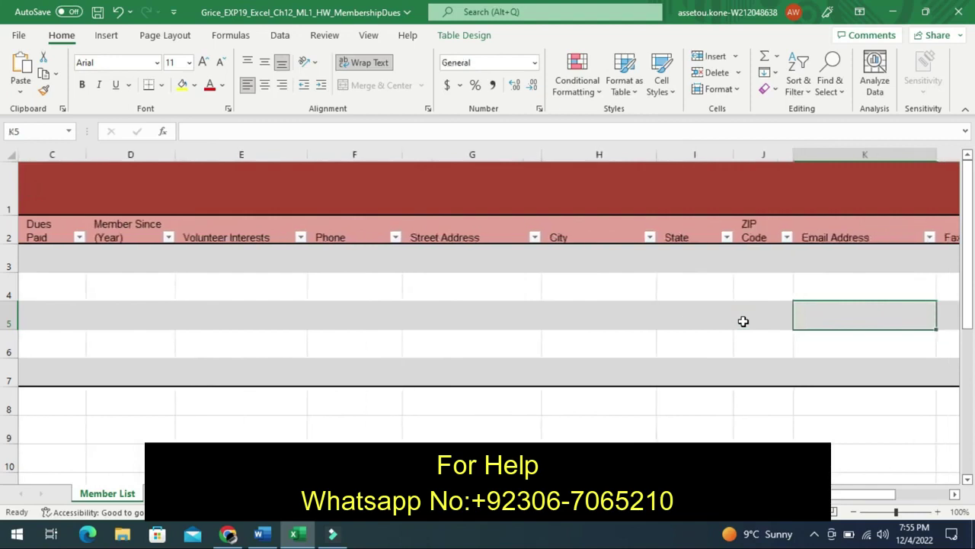
key("Tab")
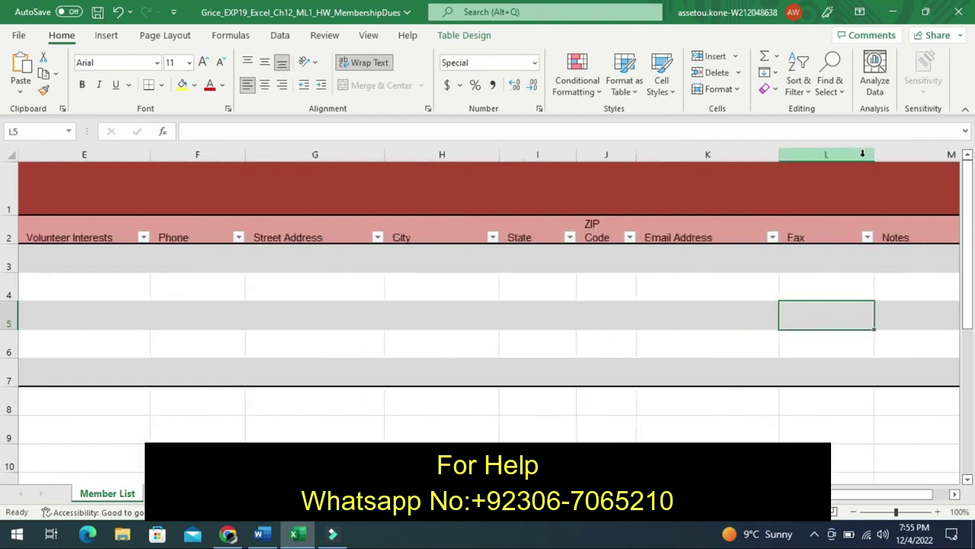
Select column L and delete the Fax column from the member list
left_click(862, 154)
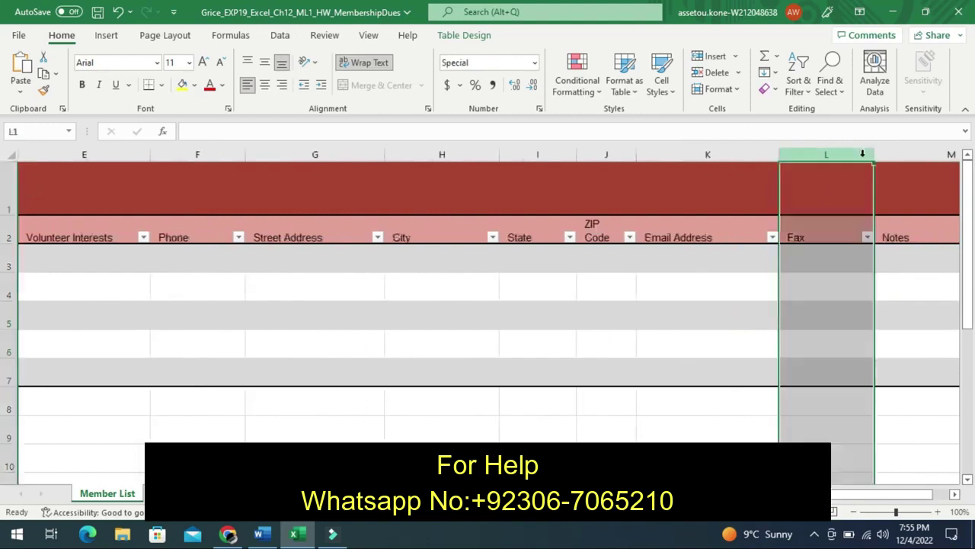
right_click(863, 155)
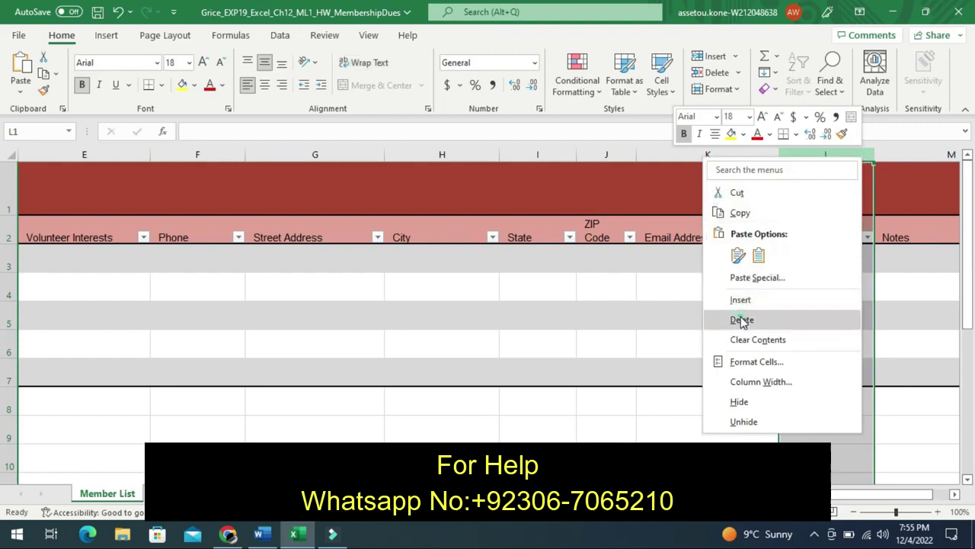
left_click(741, 320)
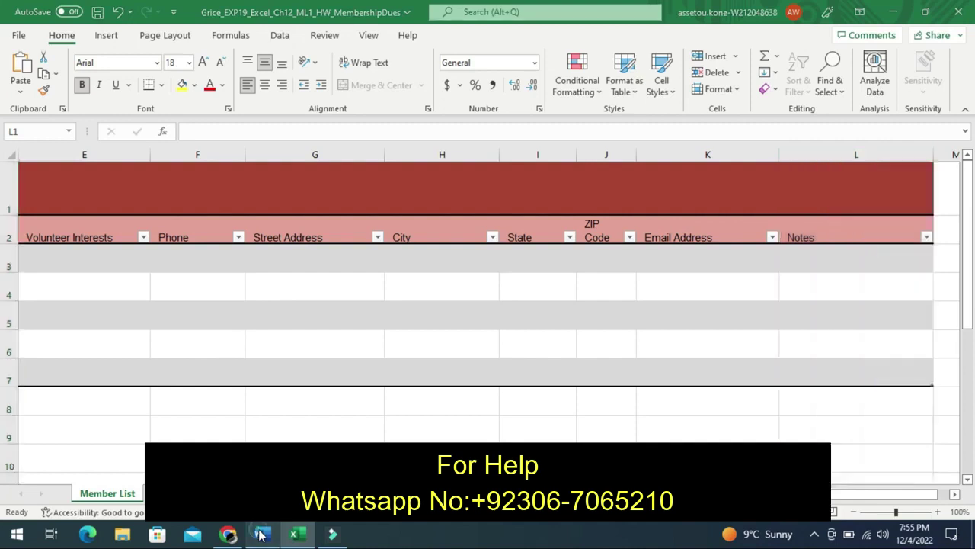
In the Word instructions, remove step 3's yellow highlight and highlight step 4 (clear validation in A1:L7) yellow
left_click(260, 535)
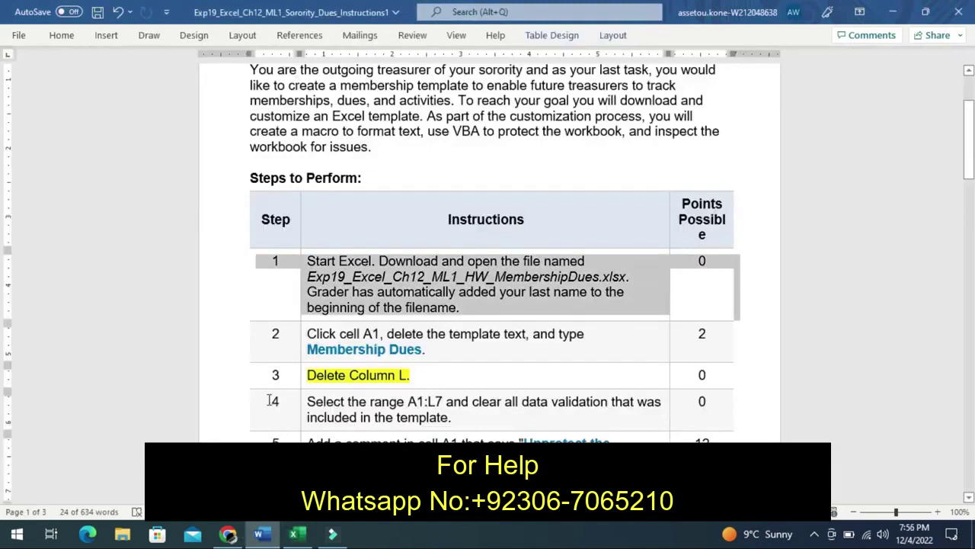
key("ctrl+z")
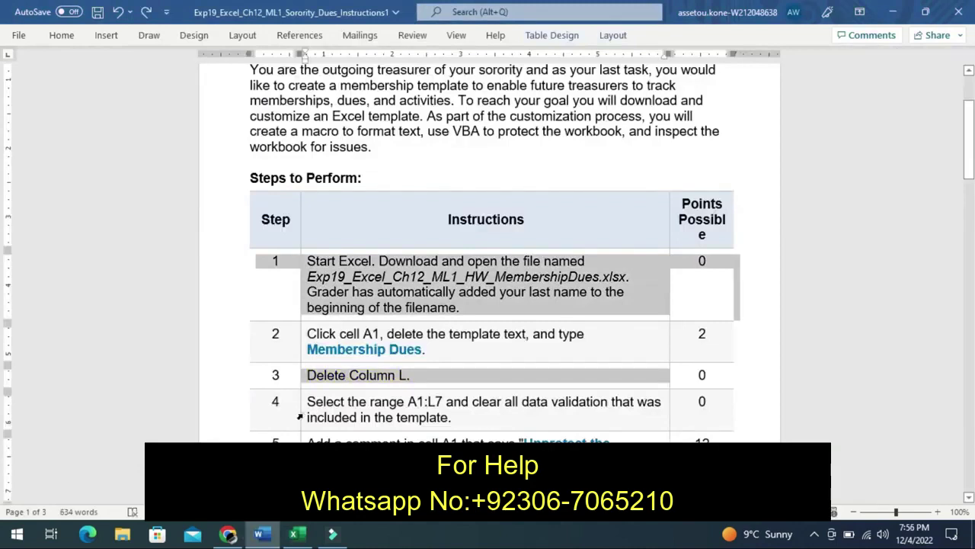
left_click(299, 416)
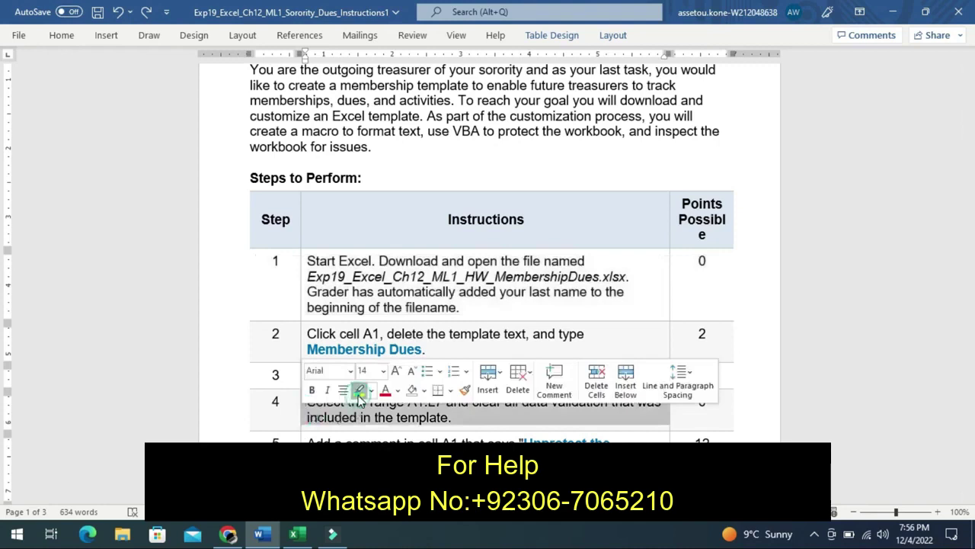
left_click(360, 391)
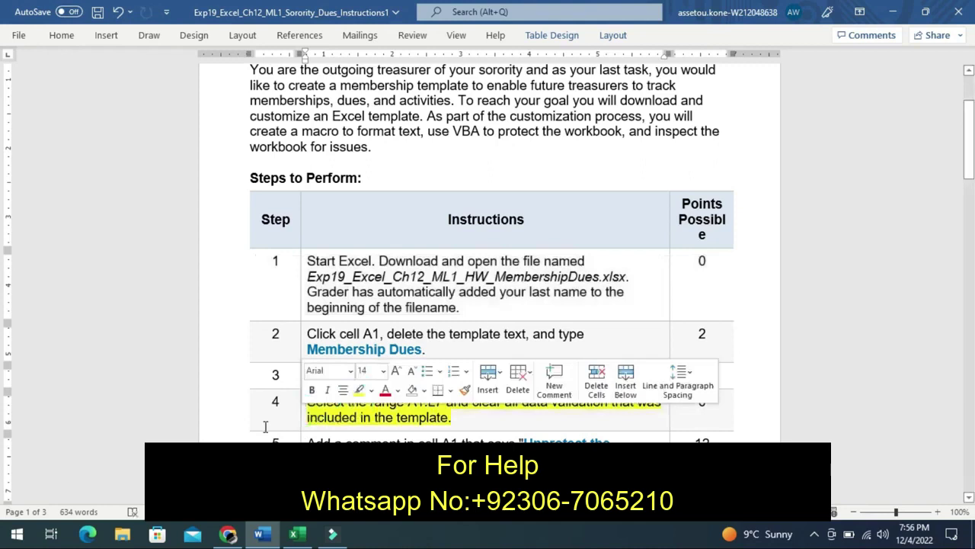
key("Right")
left_click(266, 425)
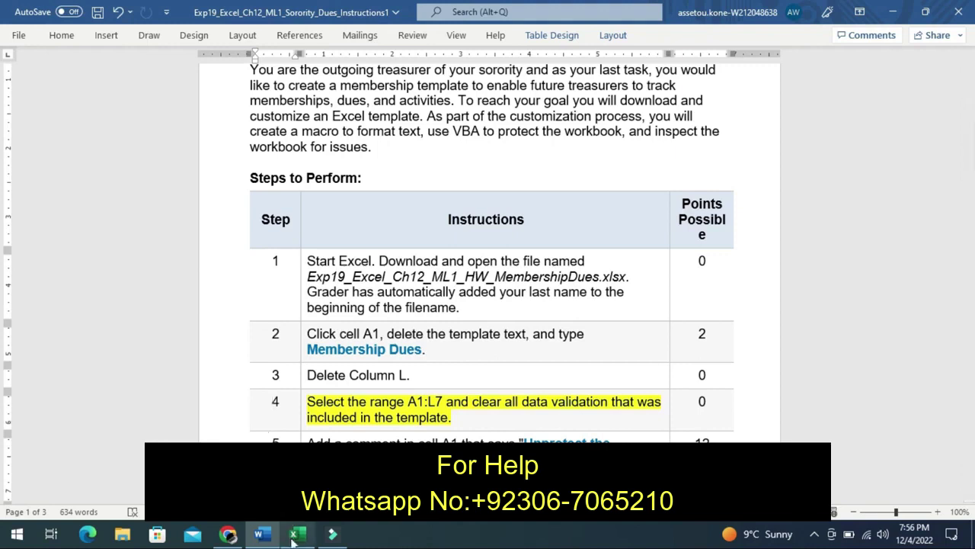
Back in Excel's Member List sheet, turn on Wrap Text for the Membership Dues title in A1
left_click(293, 537)
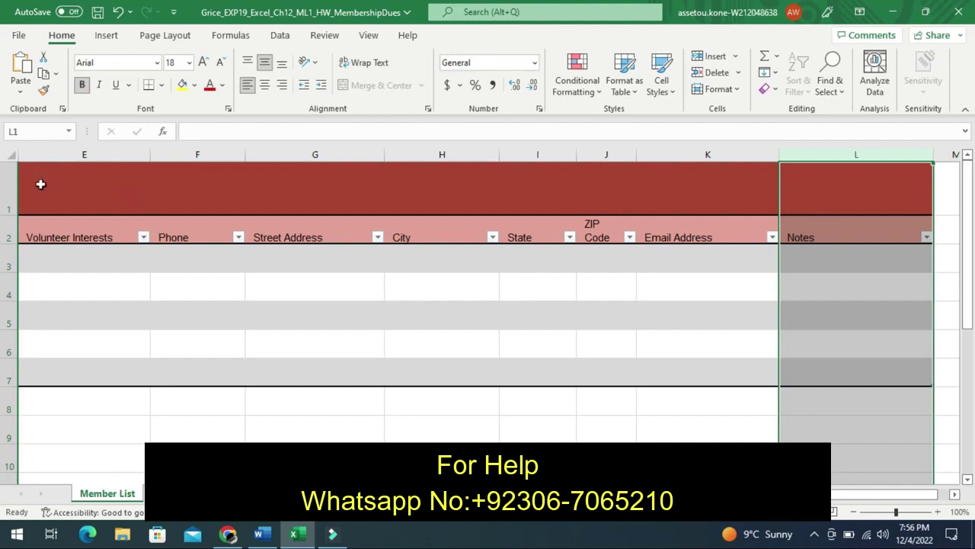
left_click(40, 184)
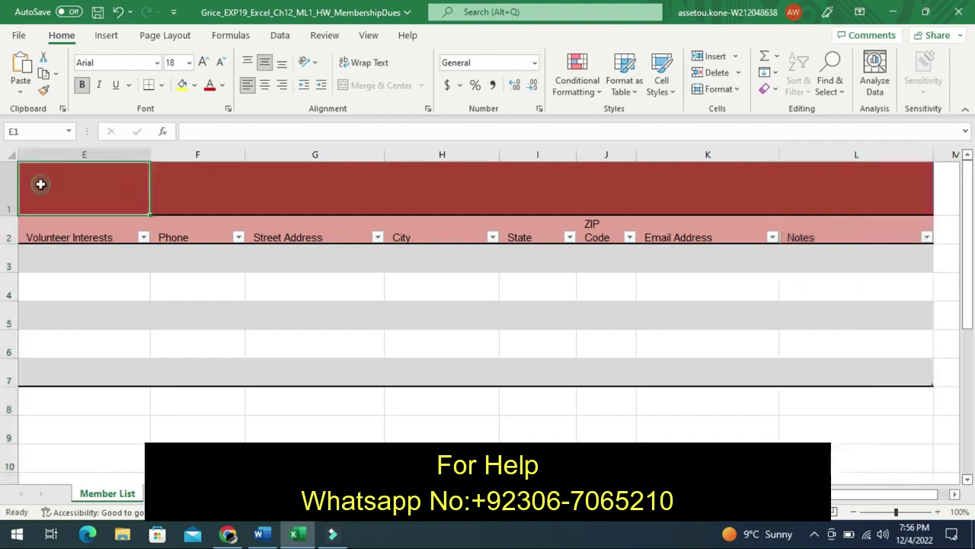
left_click(40, 184)
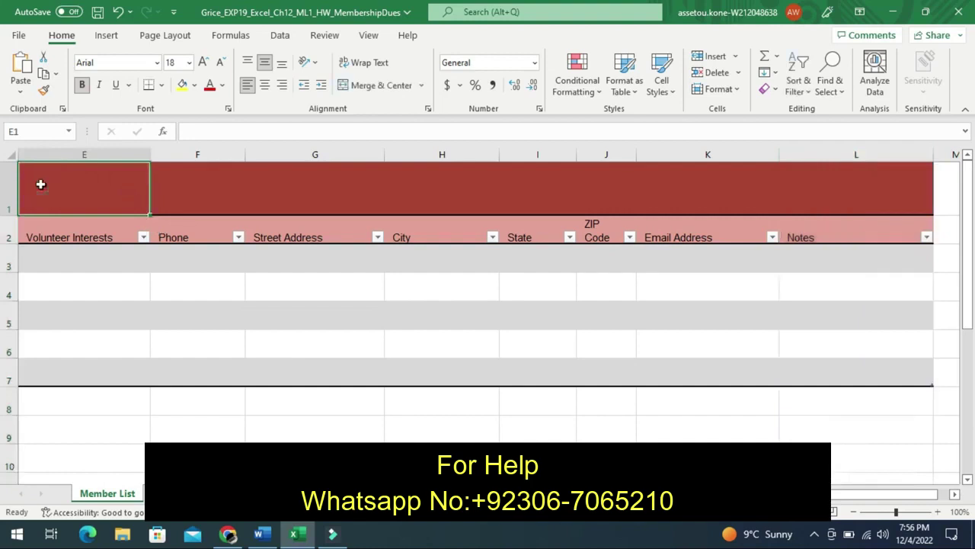
key("Left")
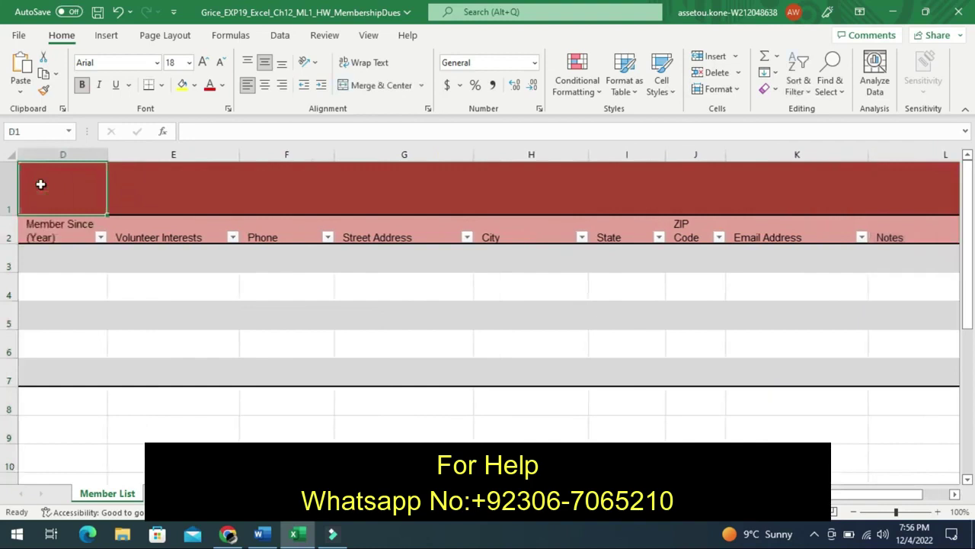
key("Left")
key("Left")
key("Left")
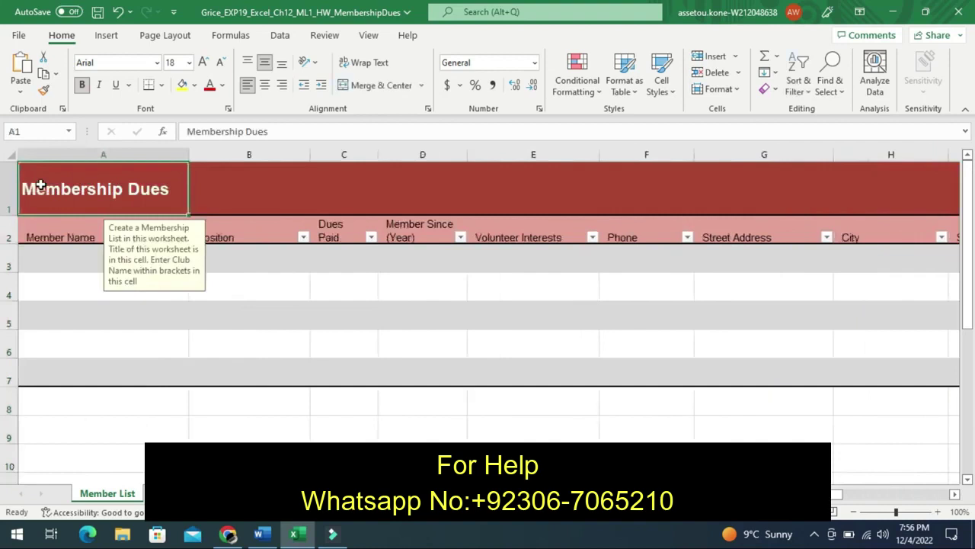
key("alt+h")
key("w")
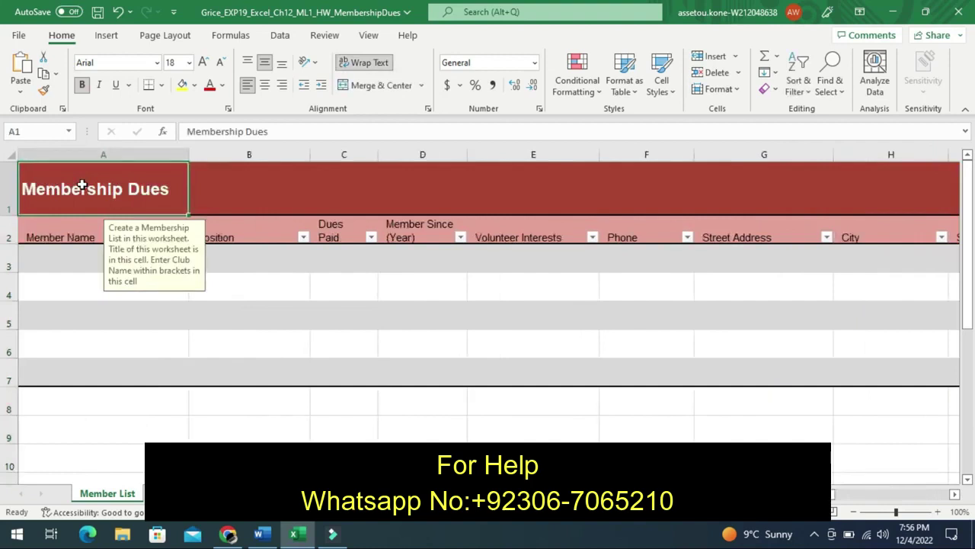
Start a selection at cell A1 and extend it down to row 7
left_click(81, 186)
left_click_drag(90, 221, 93, 250)
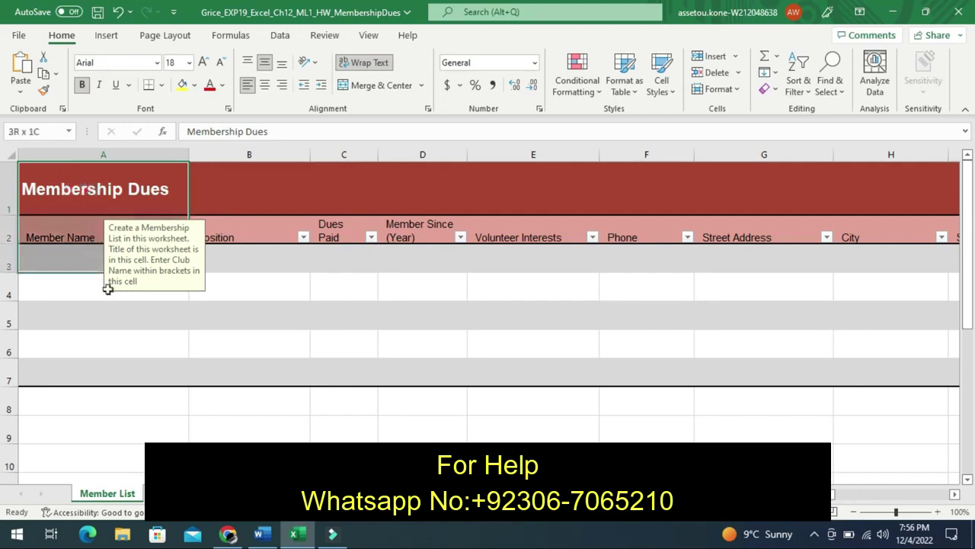
left_click_drag(108, 288, 120, 325)
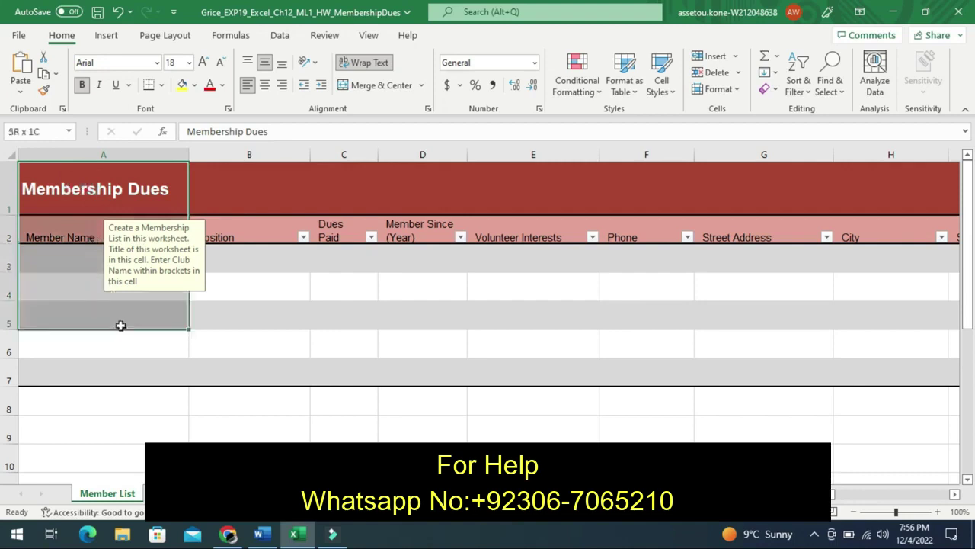
left_click_drag(120, 325, 135, 369)
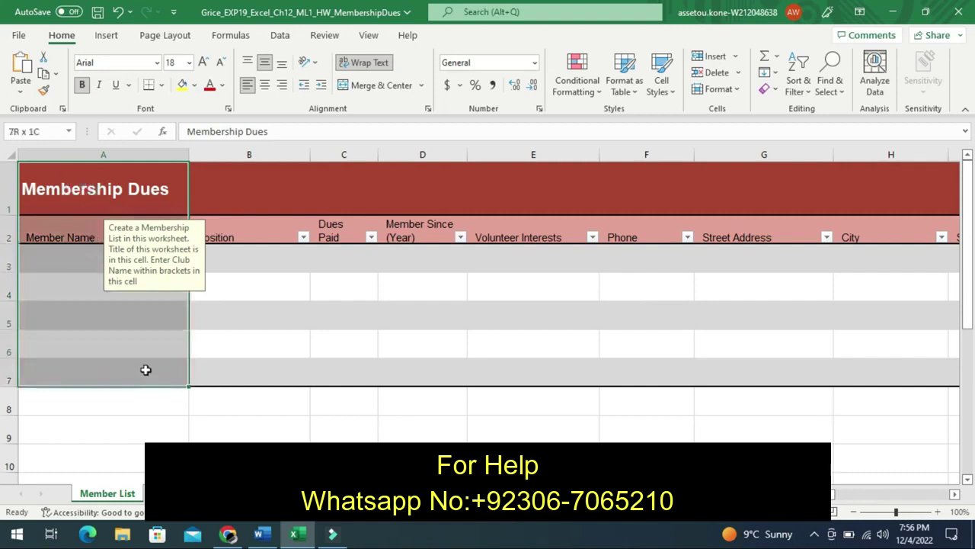
left_click_drag(159, 361, 218, 369)
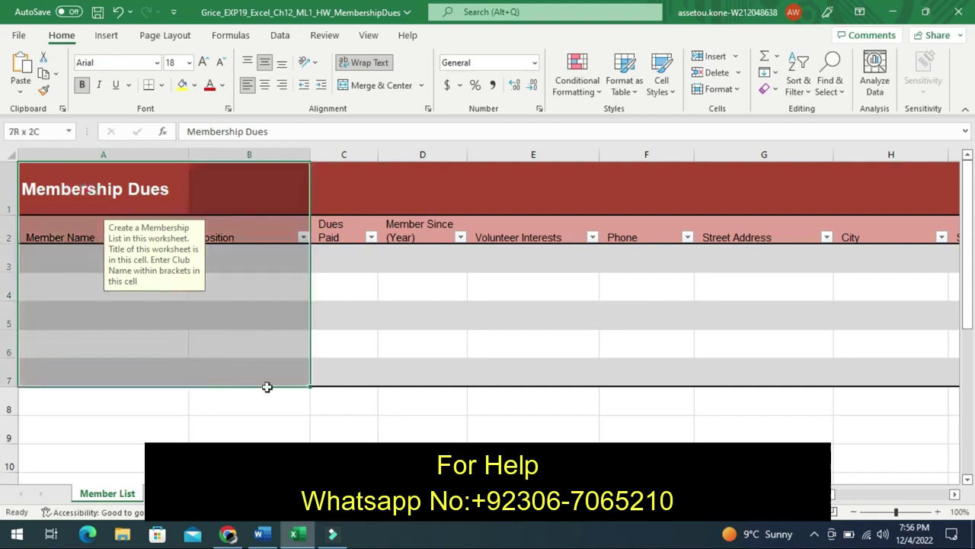
Widen the selection across to column L so exactly A1:L7 is selected
mouse_move(219, 369)
left_mouse_down()
mouse_move(323, 405)
mouse_move(394, 412)
left_mouse_up()
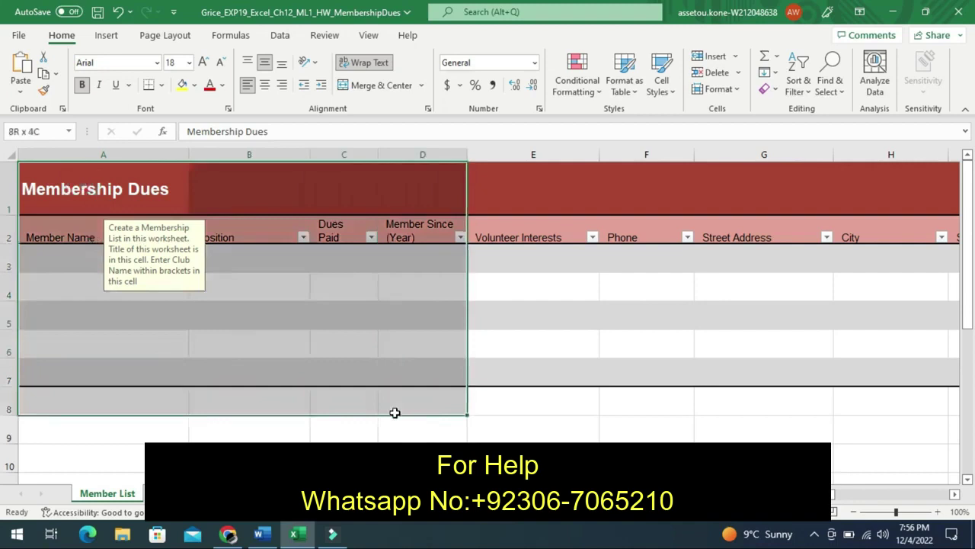
left_click_drag(394, 412, 601, 379)
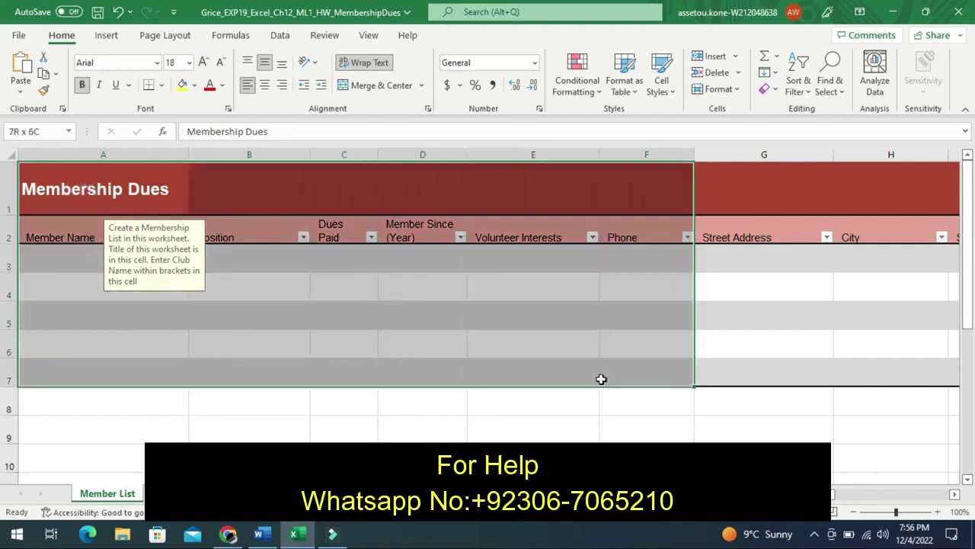
left_click_drag(601, 380, 784, 391)
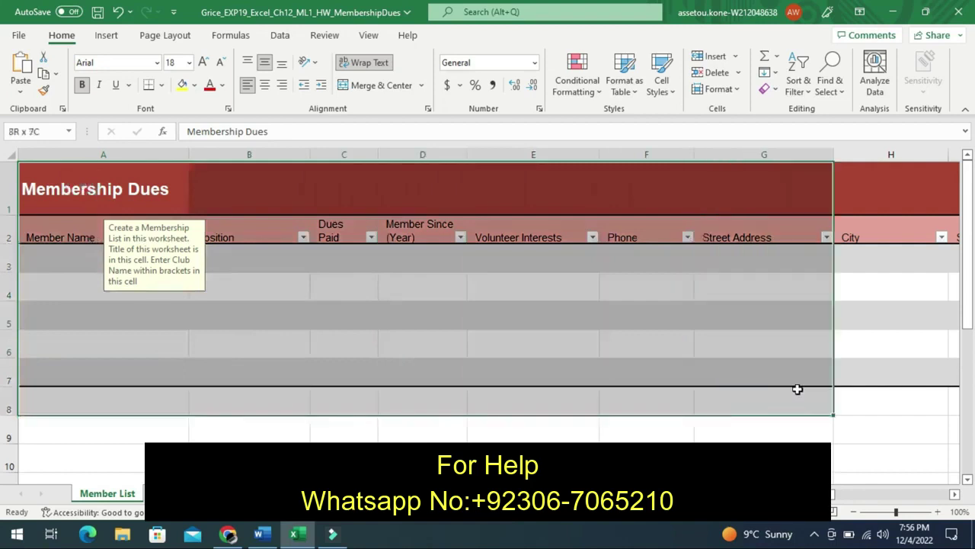
left_click_drag(800, 385, 800, 384)
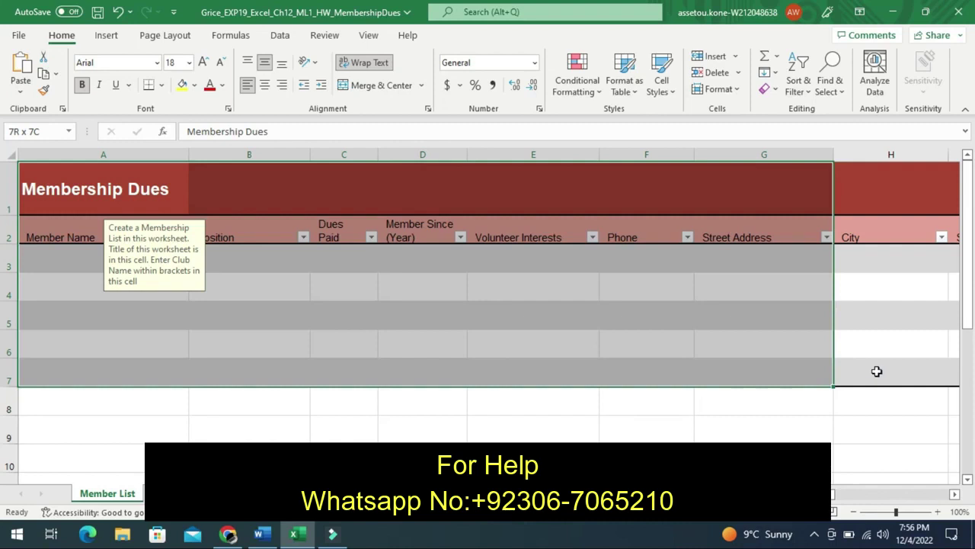
left_click_drag(805, 369, 888, 368)
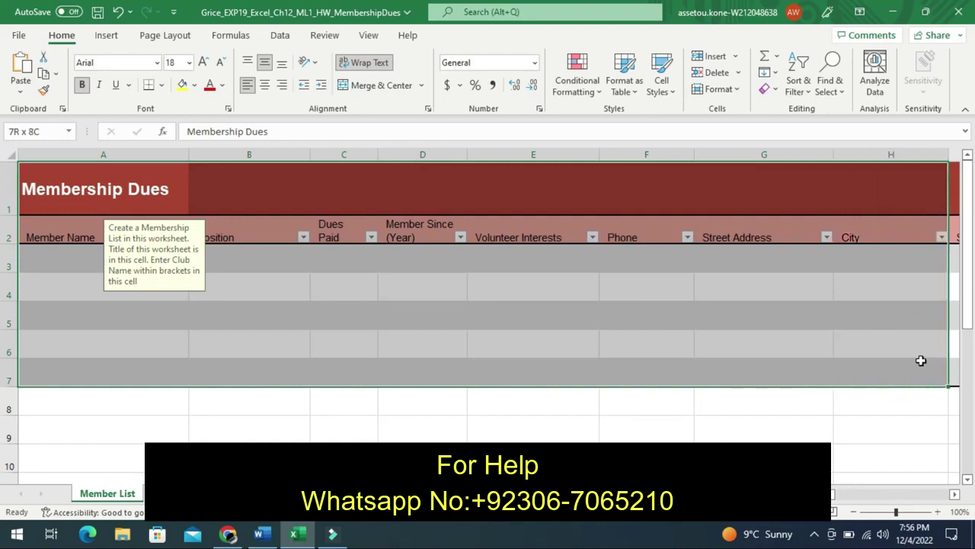
mouse_move(921, 360)
left_mouse_down()
mouse_move(971, 366)
mouse_move(920, 347)
left_mouse_up()
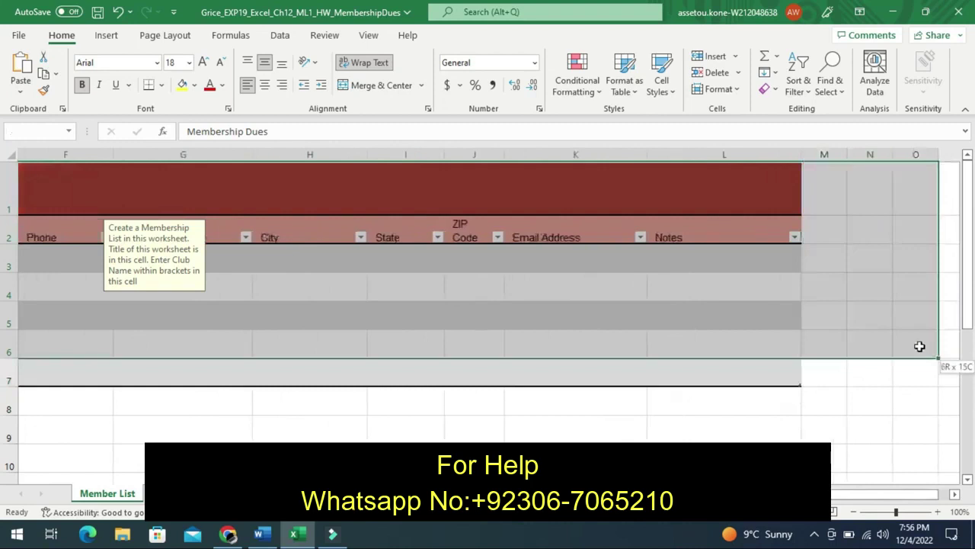
left_click_drag(920, 346, 845, 362)
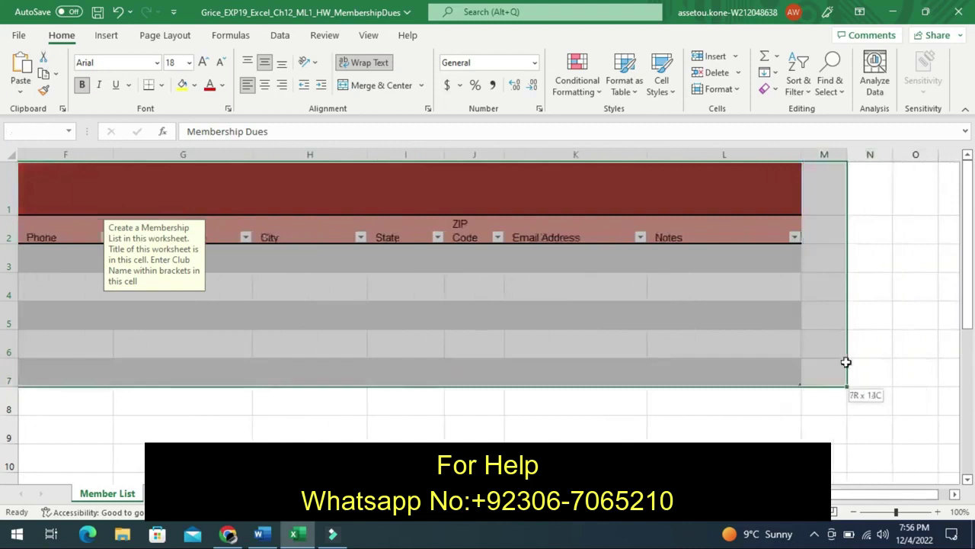
left_click_drag(846, 362, 804, 370)
left_click_drag(803, 370, 795, 371)
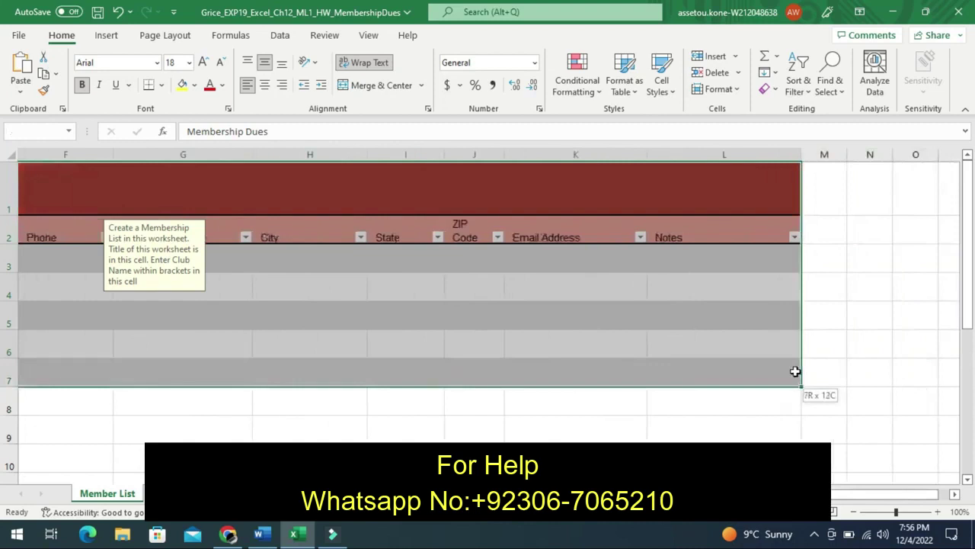
left_click_drag(794, 371, 795, 371)
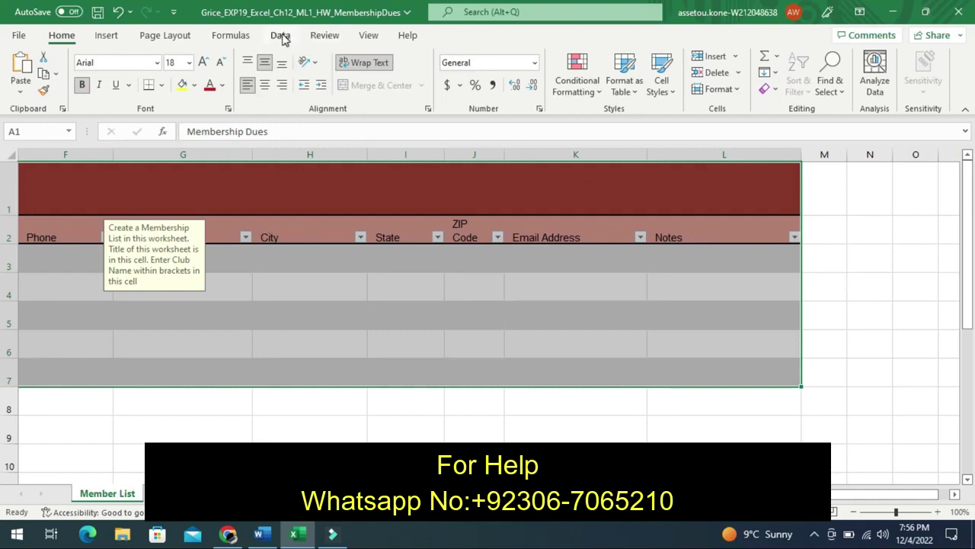
Erase all data validation from A1:L7 using Data Validation's Clear All, accepting the erase warning
left_click(282, 38)
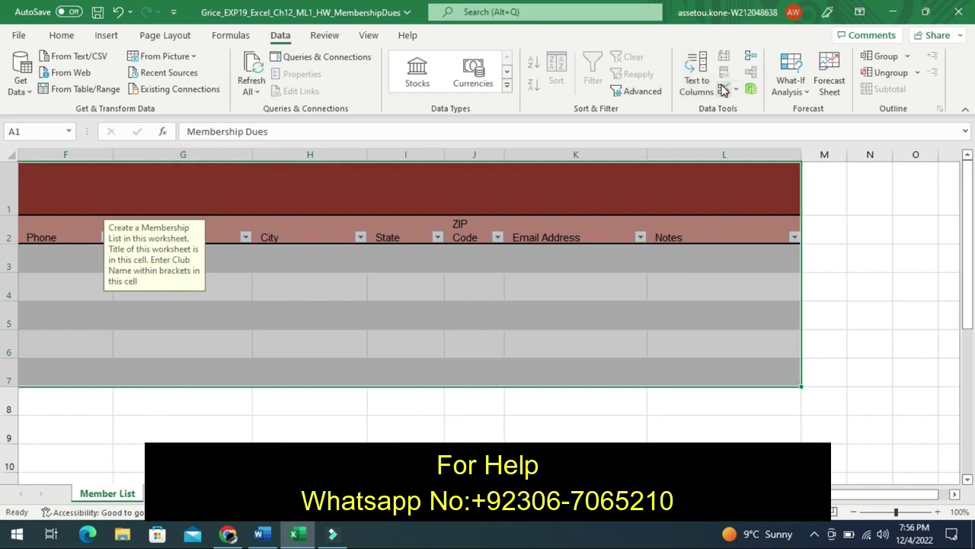
left_click(724, 89)
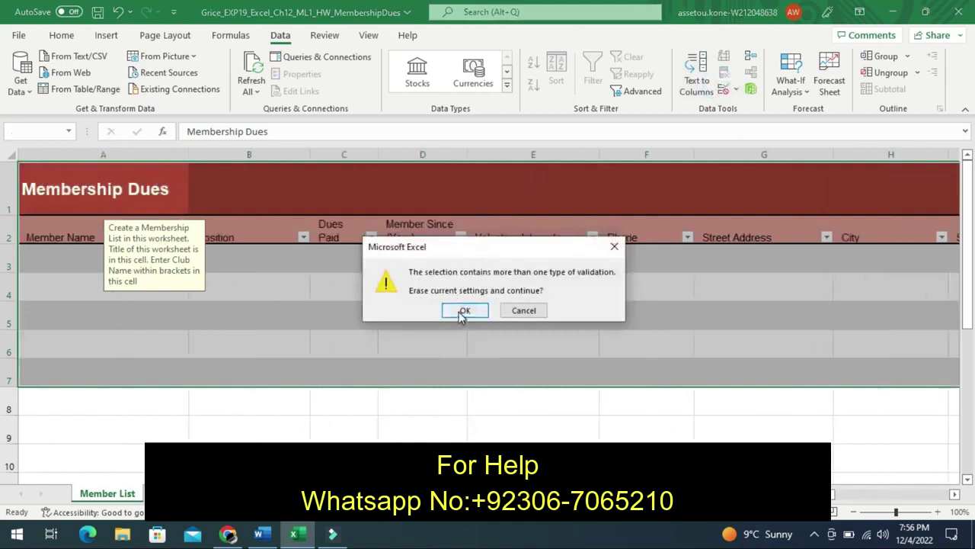
left_click(460, 311)
left_click(460, 311)
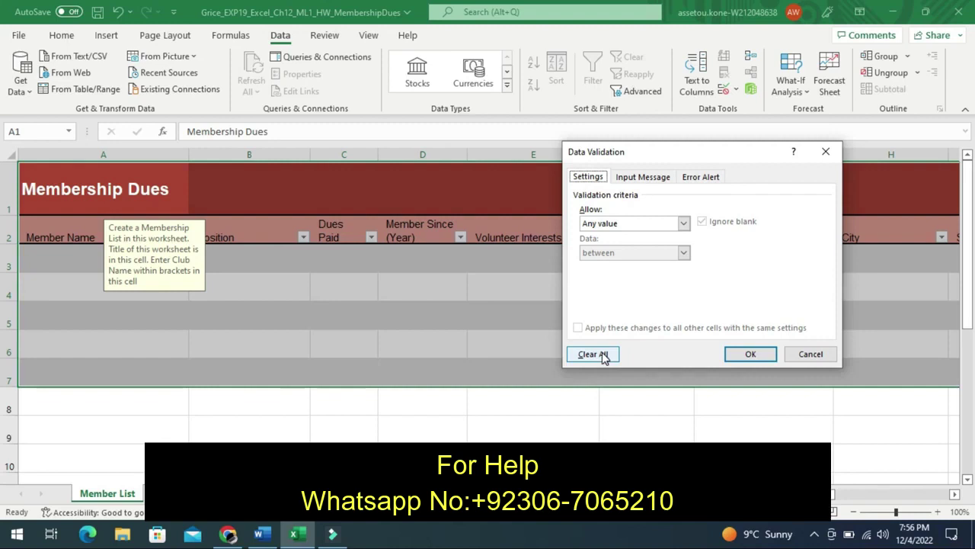
left_click(594, 354)
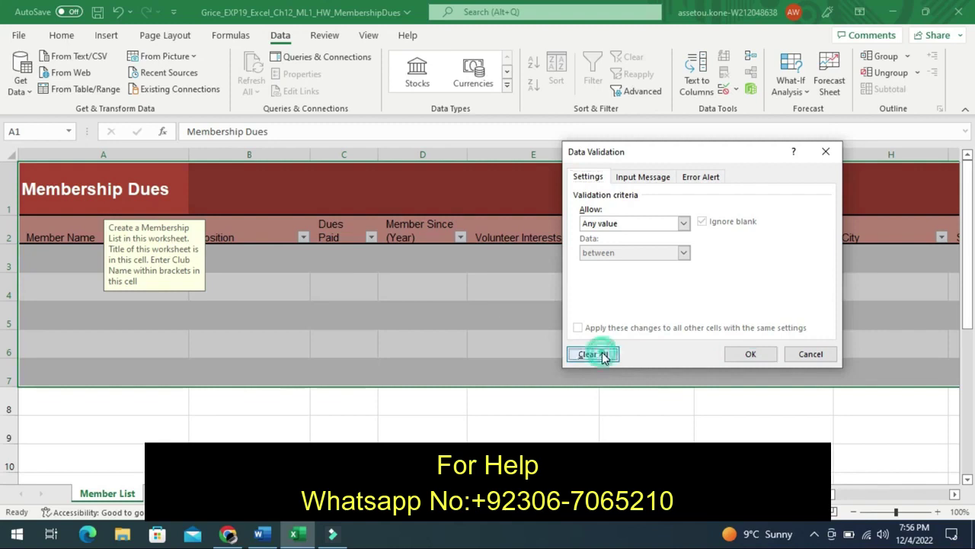
left_click(603, 356)
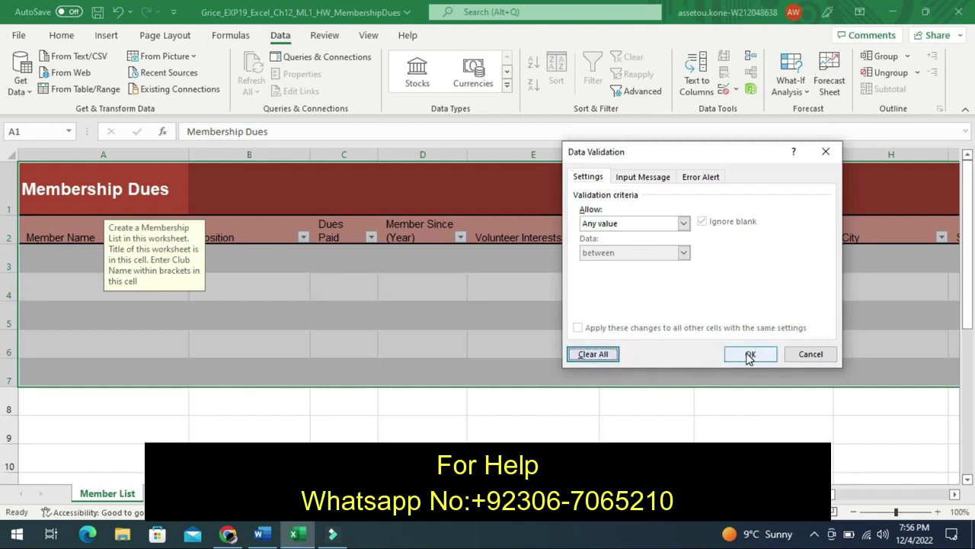
left_click(748, 355)
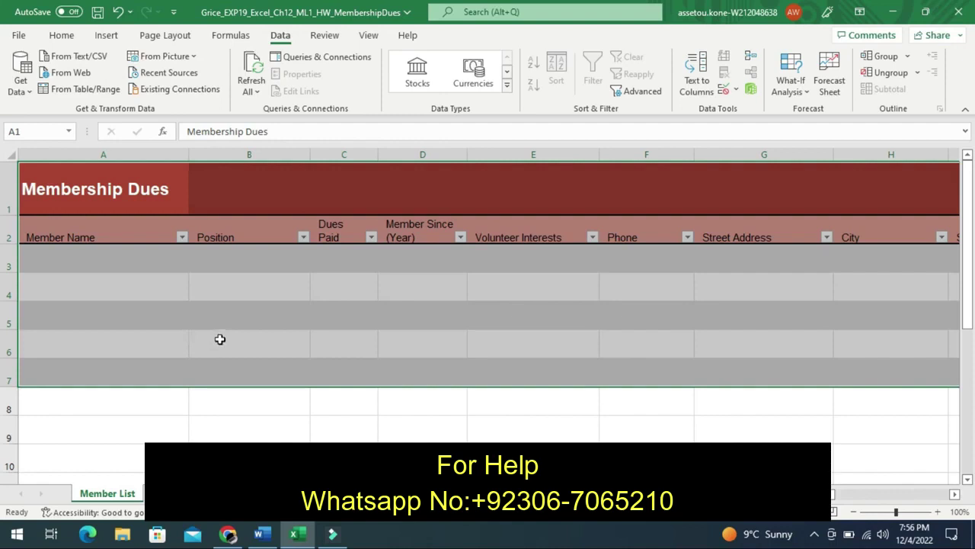
left_click(220, 339)
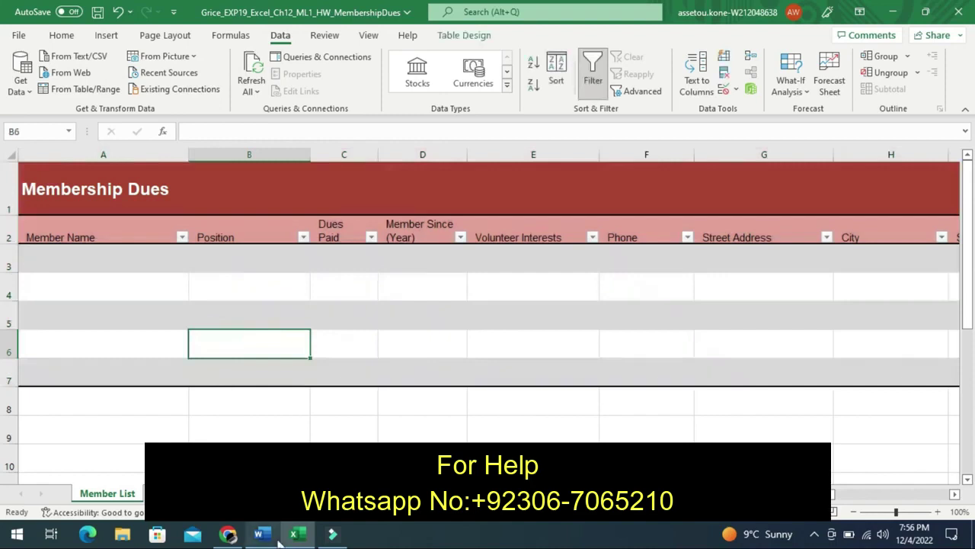
mouse_move(278, 539)
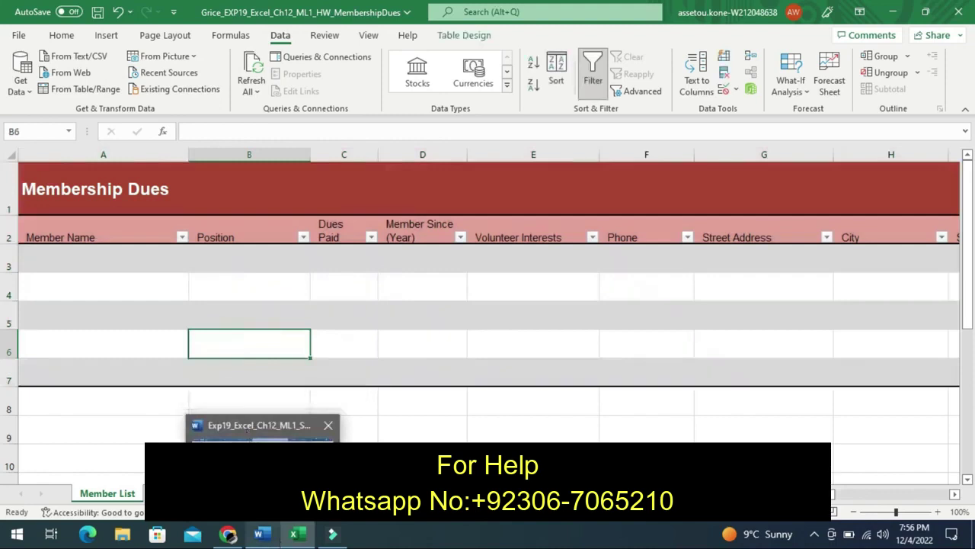
mouse_move(263, 465)
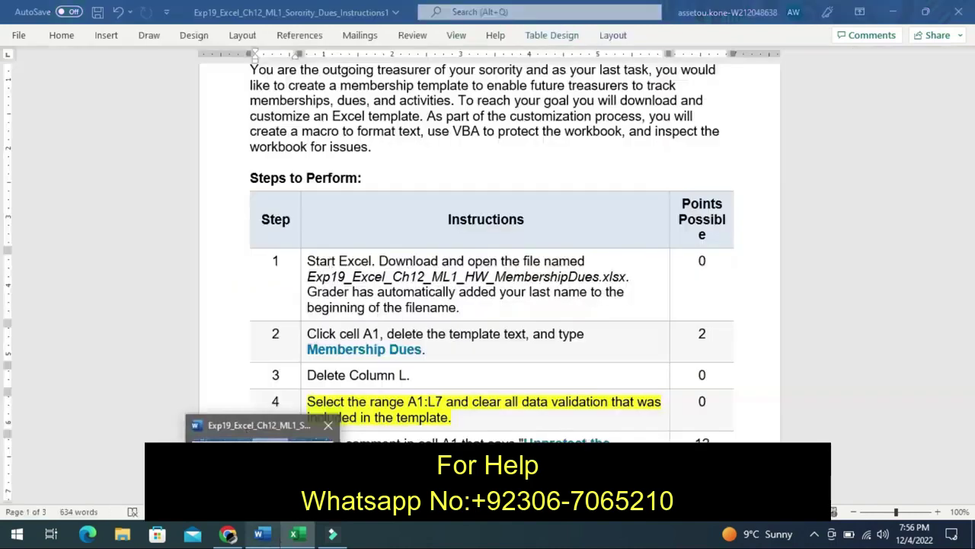
In the Word instructions, undo step 4's yellow highlight and place the cursor in step 5's row
left_click(263, 465)
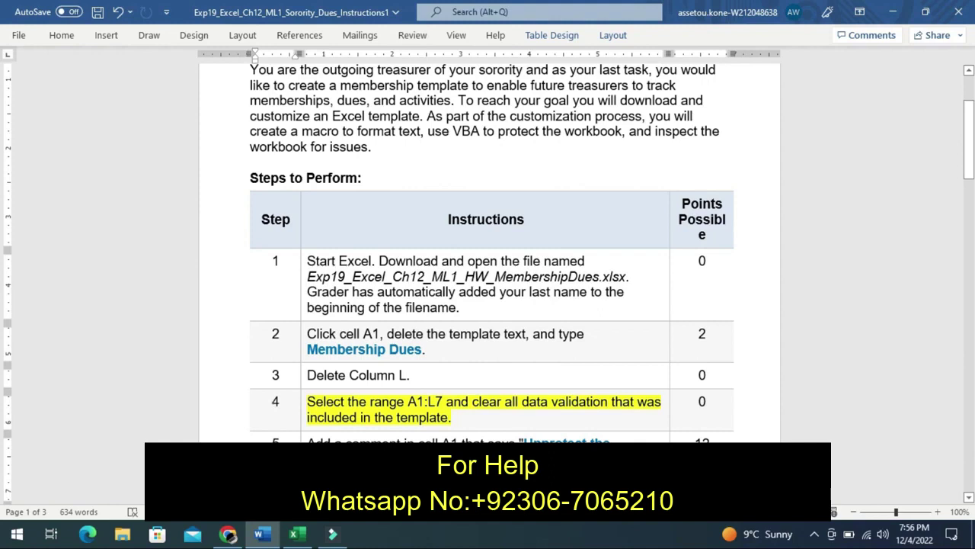
key("ctrl+z")
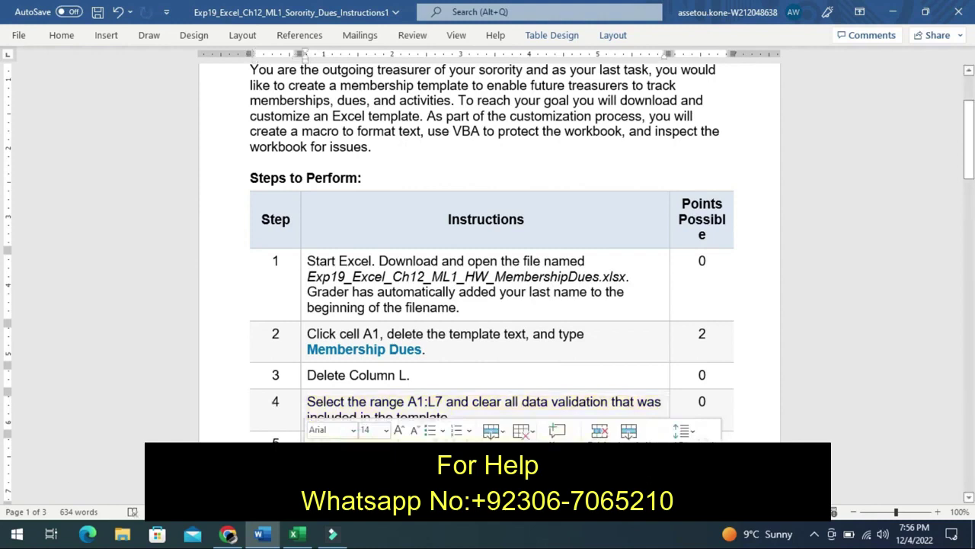
left_click(273, 440)
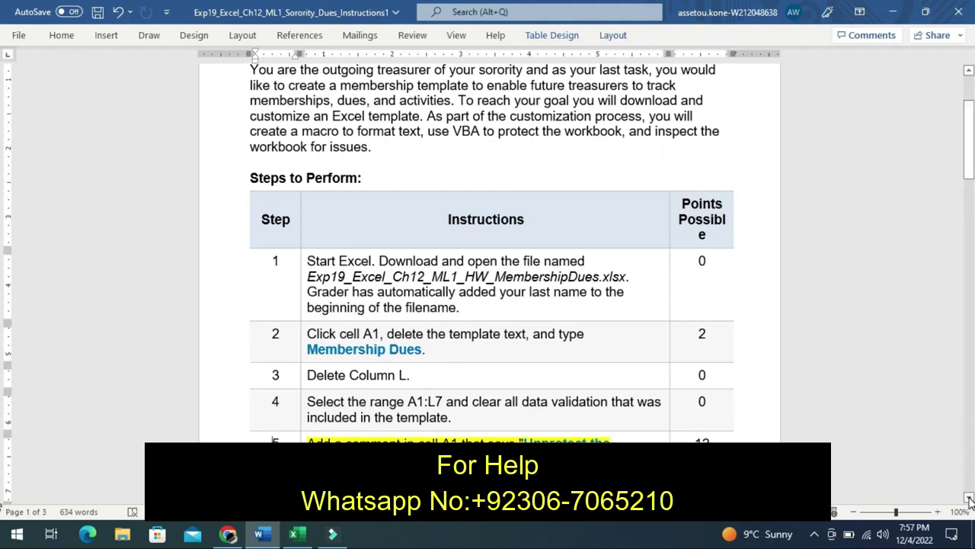
Scroll the Word instructions down until steps 5 and 6 are fully visible
left_click(968, 499)
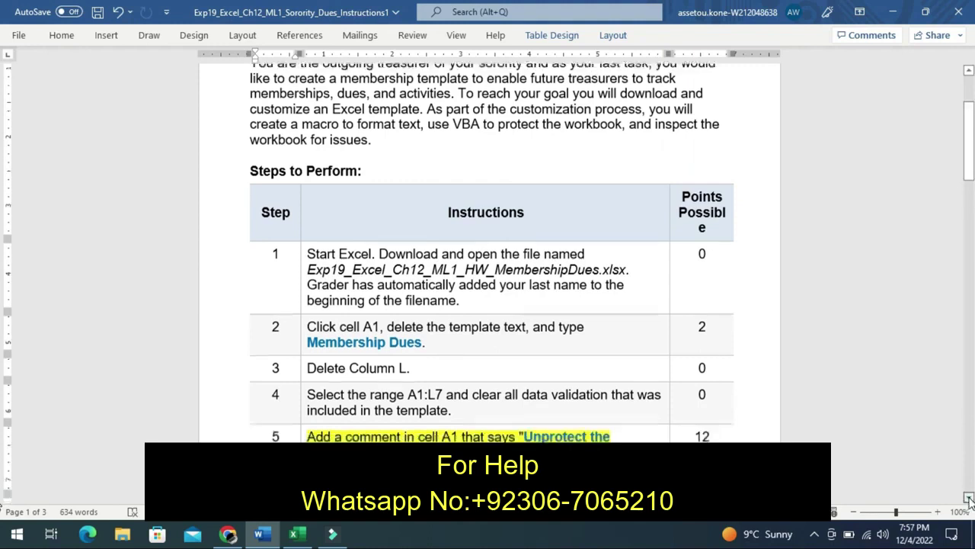
left_click(968, 499)
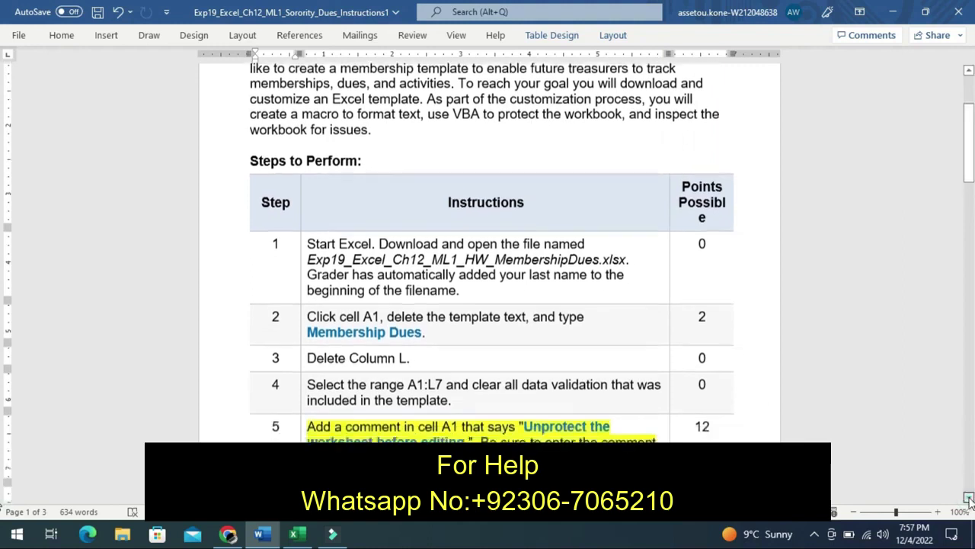
left_click(969, 499)
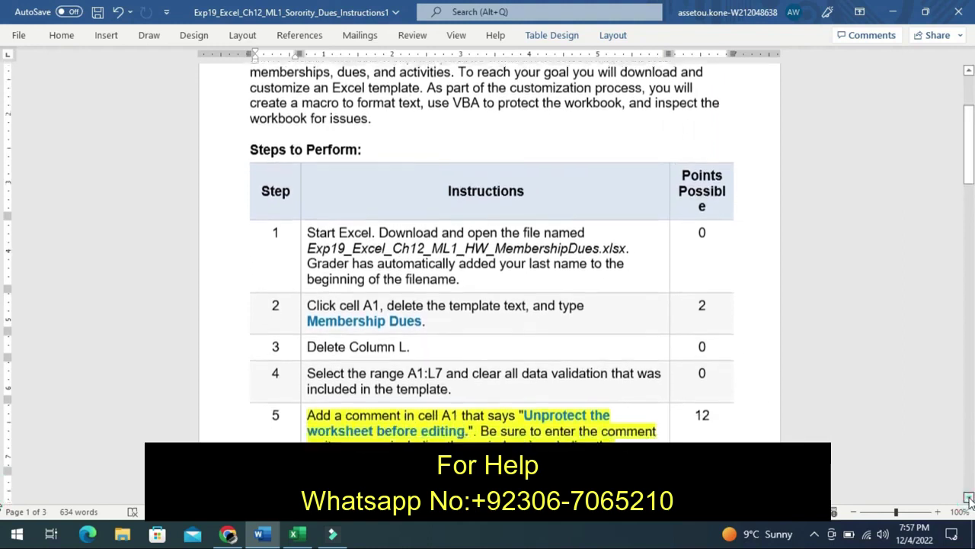
left_click(968, 499)
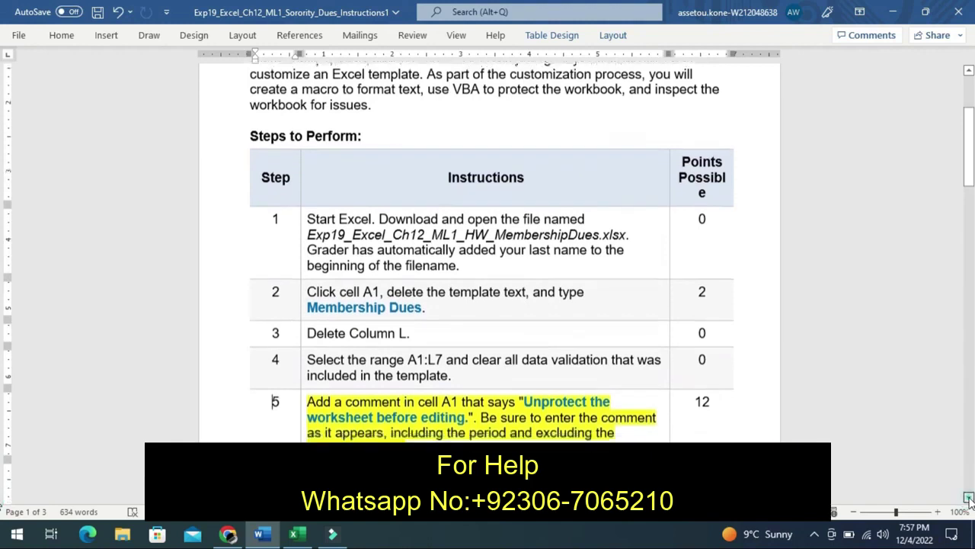
left_click(968, 499)
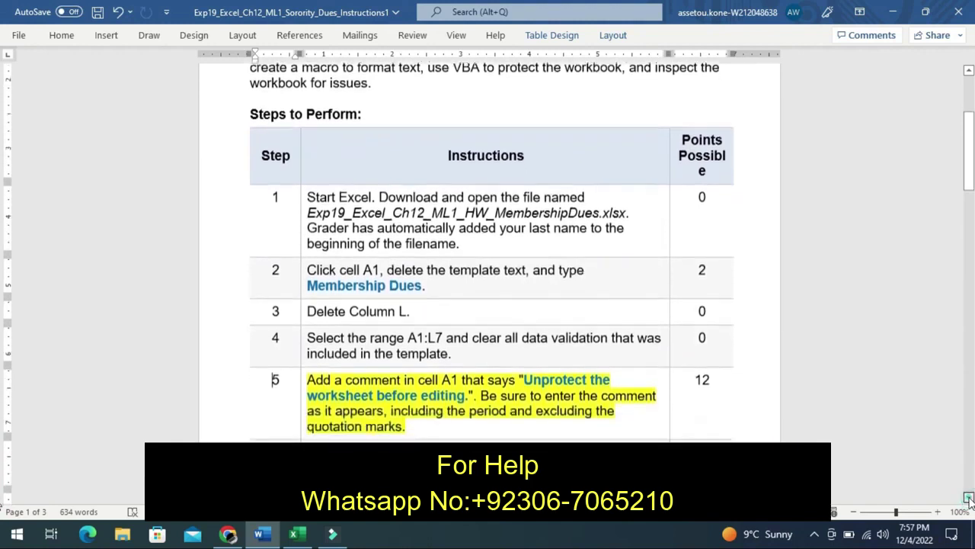
left_click(969, 499)
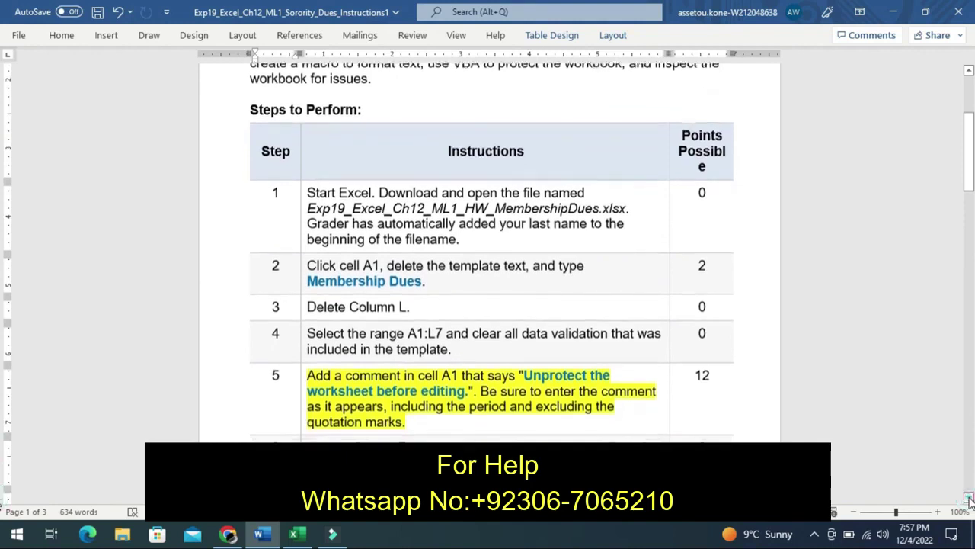
left_click(968, 499)
left_click(968, 499)
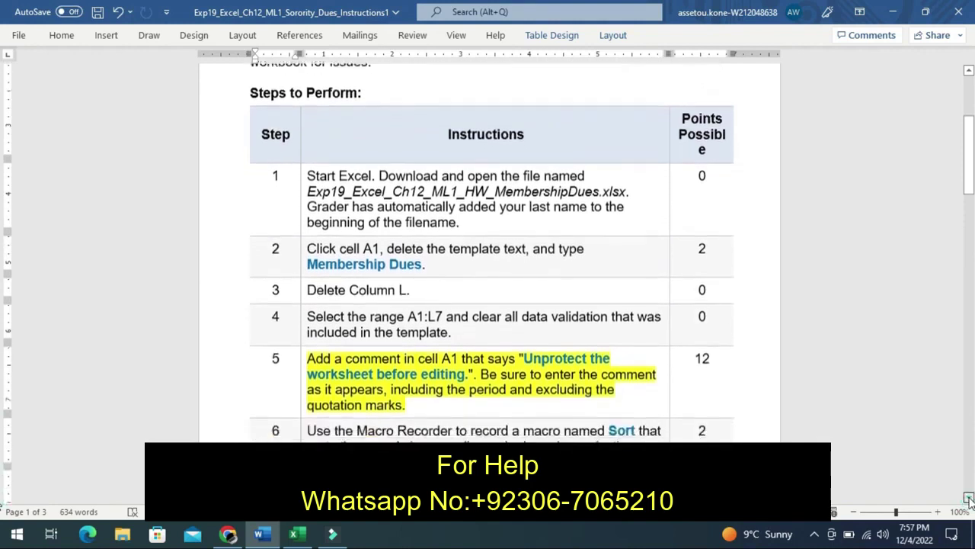
left_click(968, 499)
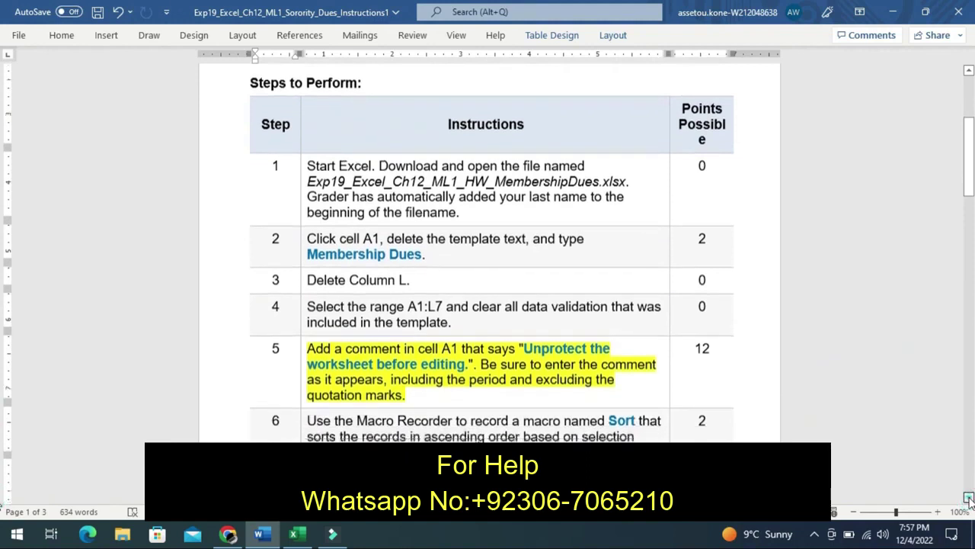
left_click(968, 499)
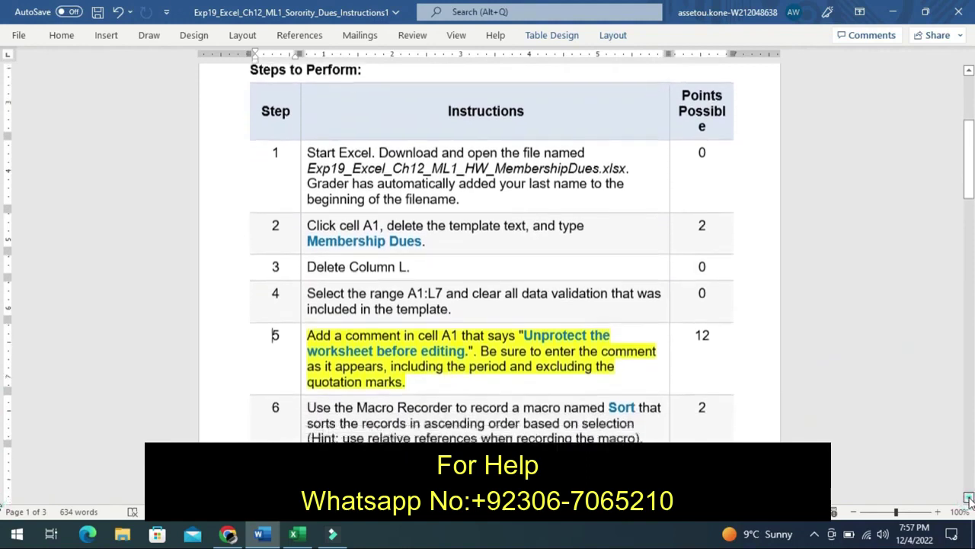
left_click(969, 499)
left_click(968, 499)
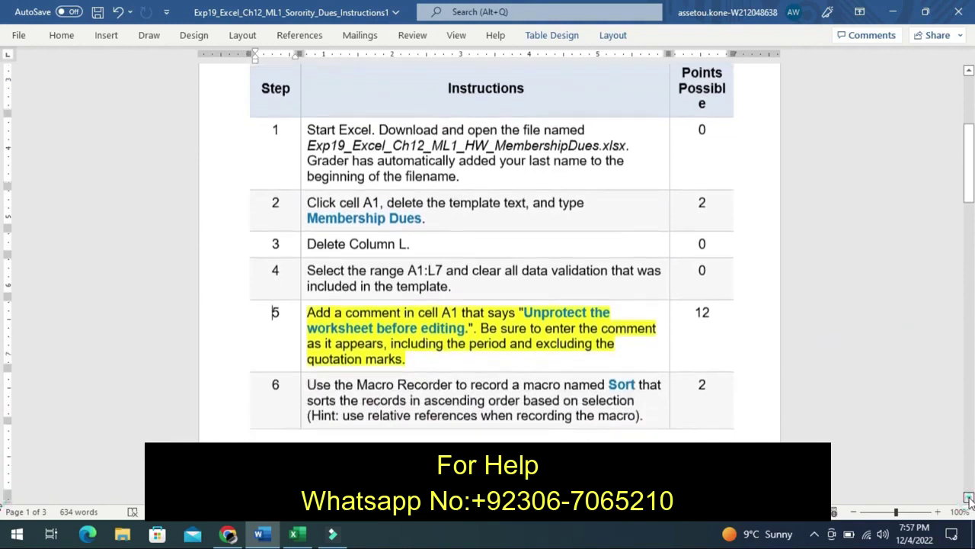
left_click(968, 499)
left_click(969, 499)
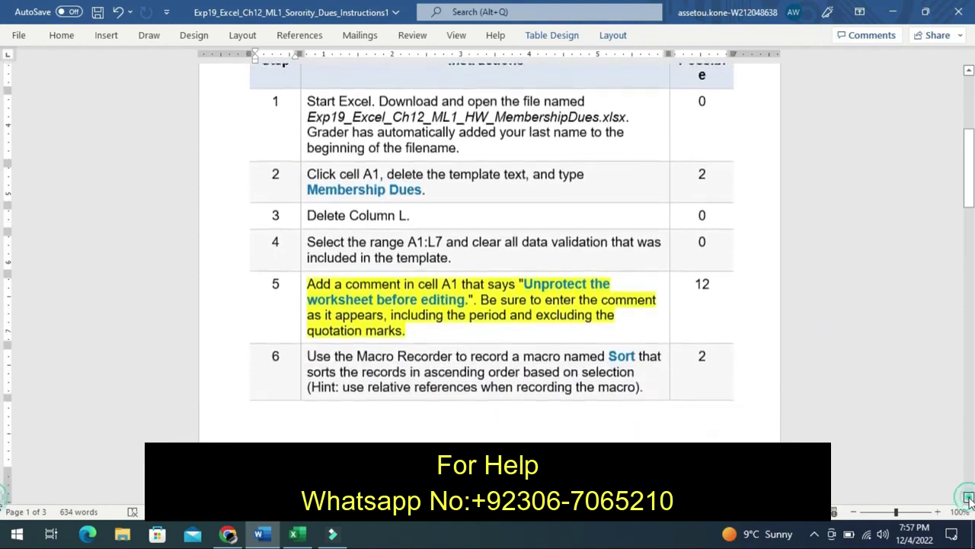
left_click(968, 499)
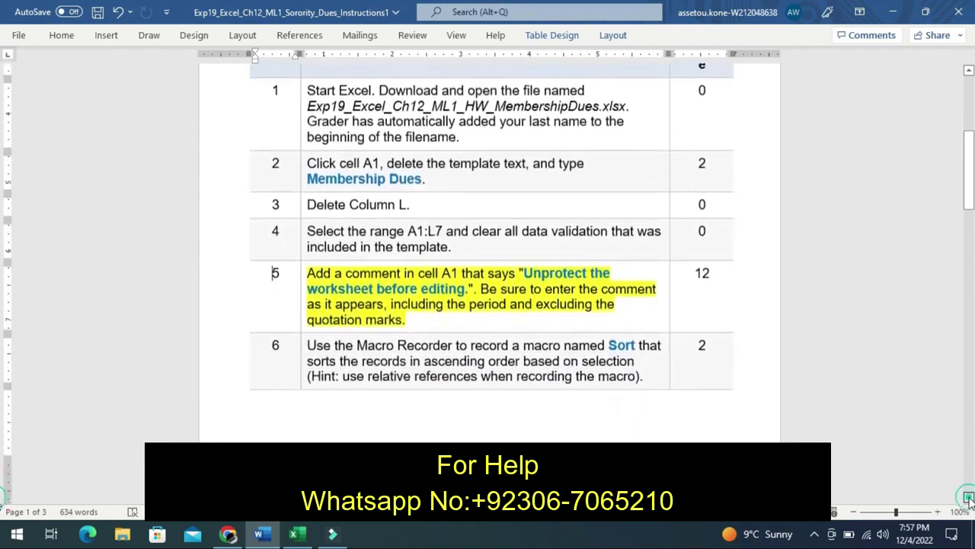
left_click(968, 499)
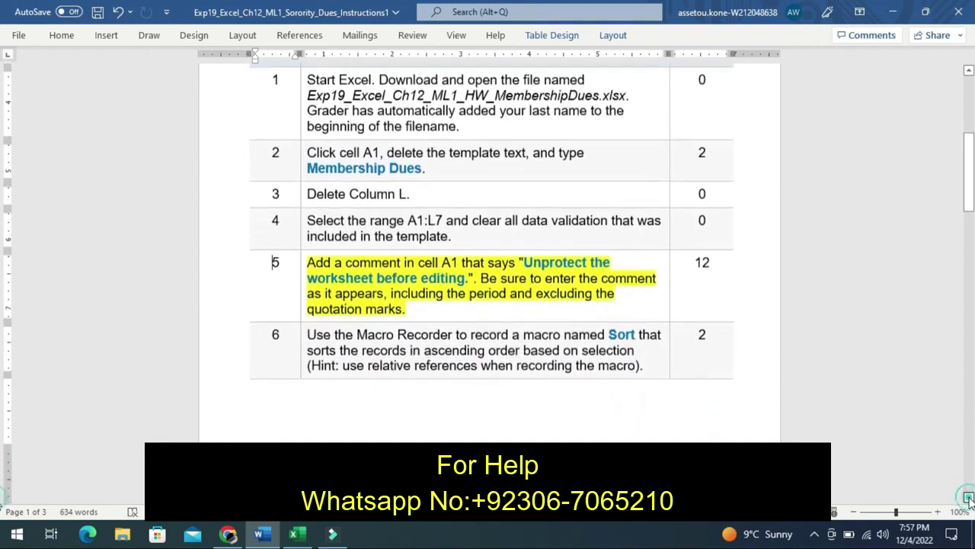
left_click(968, 499)
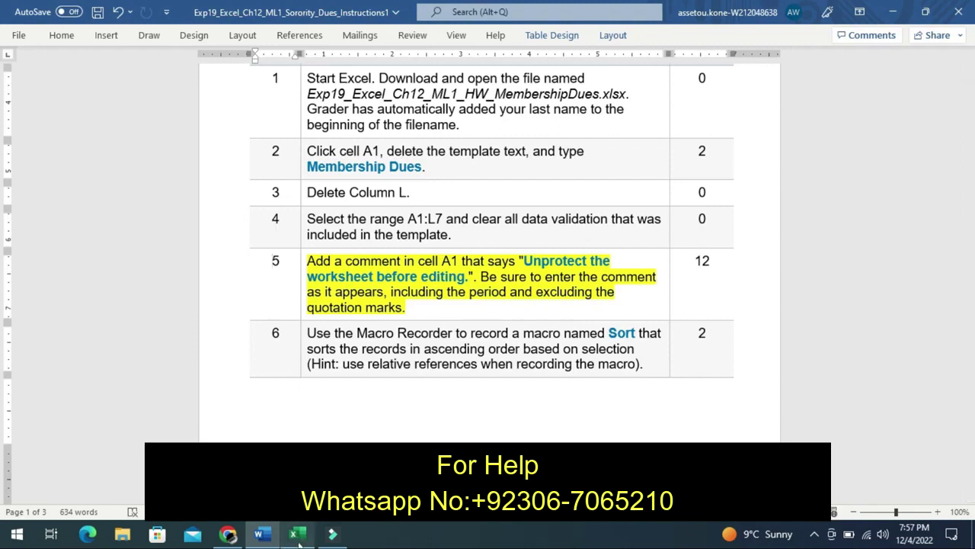
Bring the MembershipDues workbook forward in Excel and select title cell A1
mouse_move(299, 543)
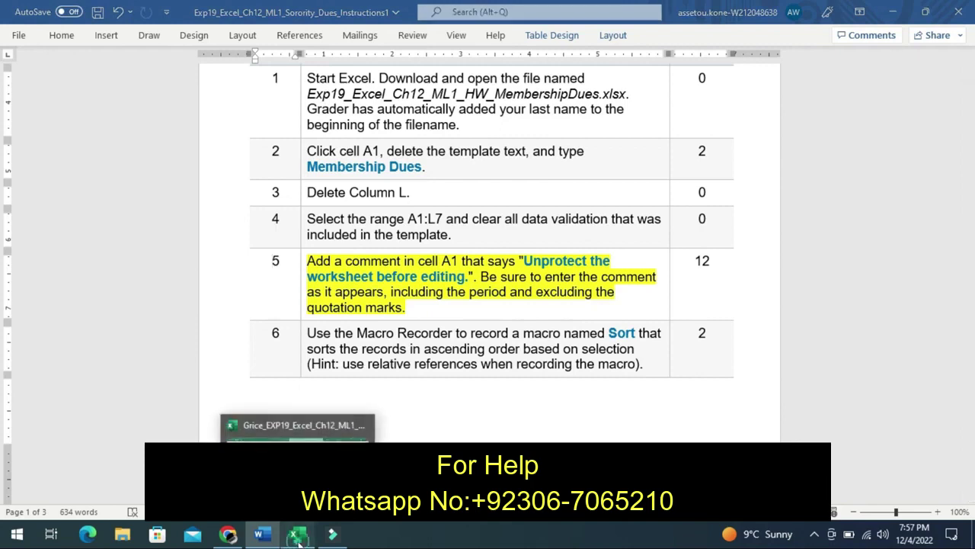
left_click(299, 536)
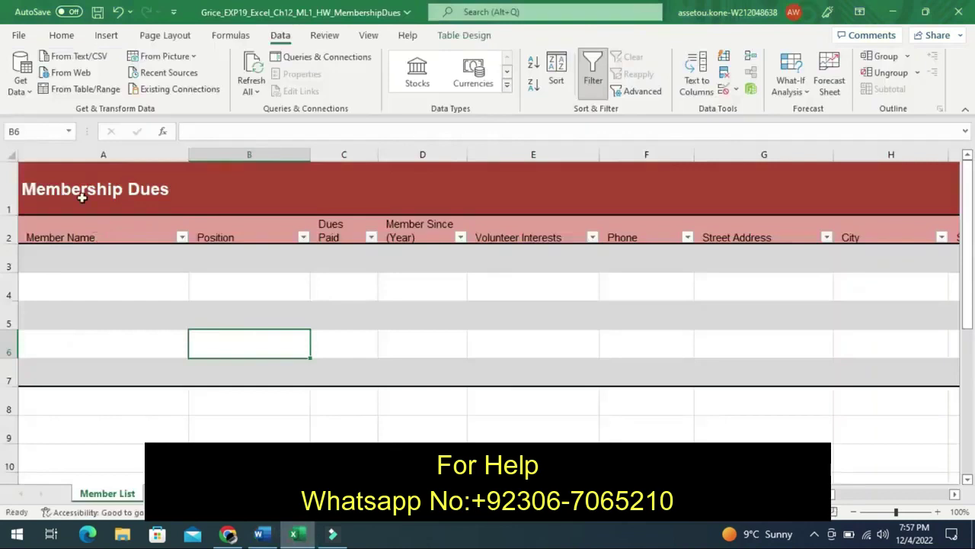
left_click(81, 198)
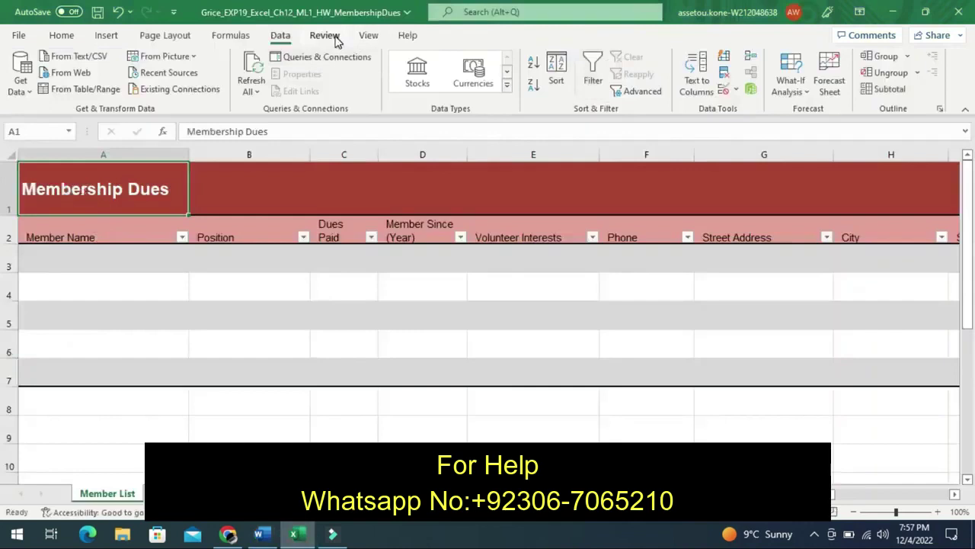
Start a new comment on cell A1 from the Review tab and place the cursor in its box
left_click(336, 40)
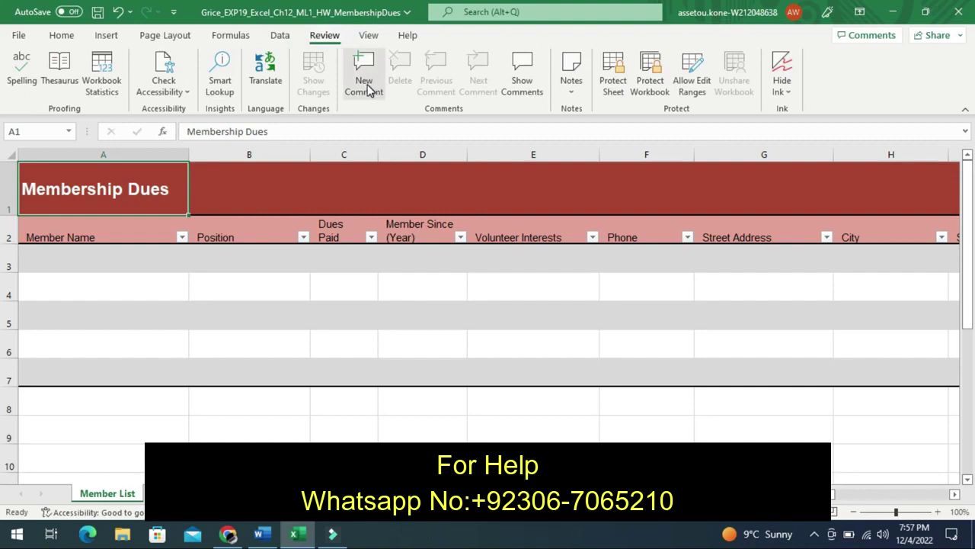
left_click(368, 90)
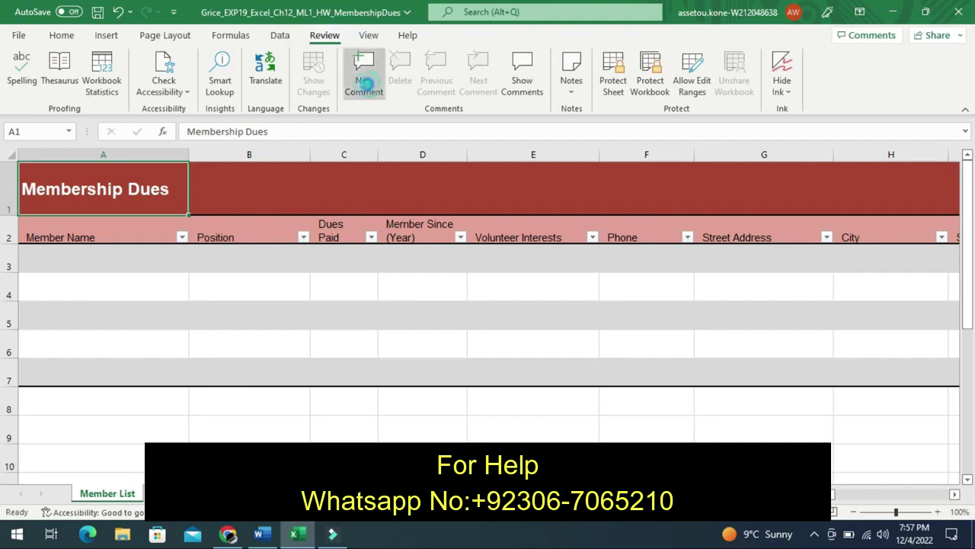
left_click(368, 89)
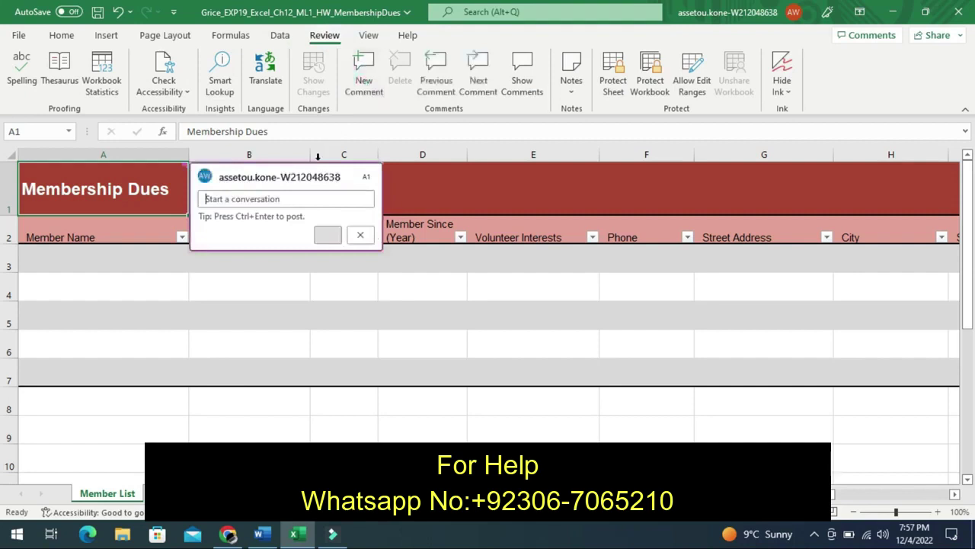
left_click(303, 198)
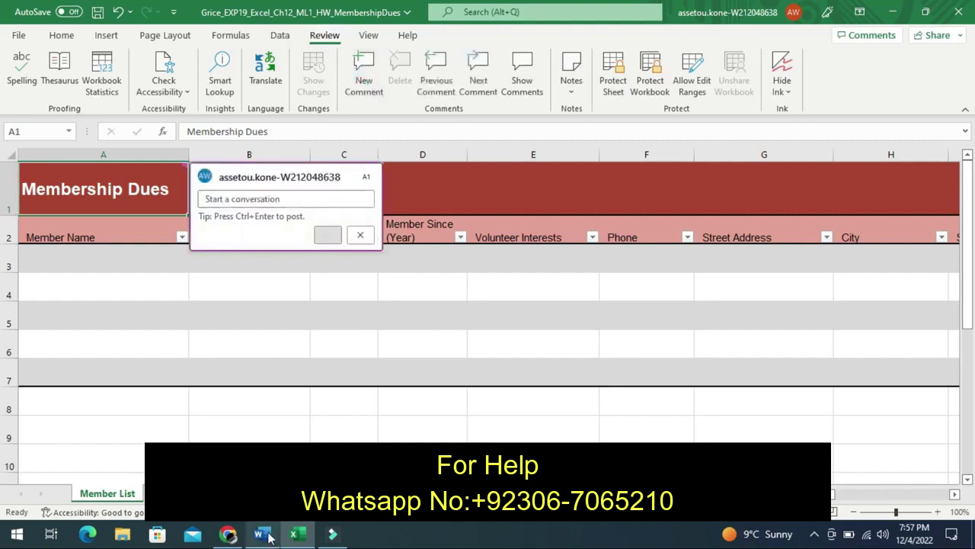
Back in Word, undo the yellow highlight on step 5 and clear the selection
left_click(263, 535)
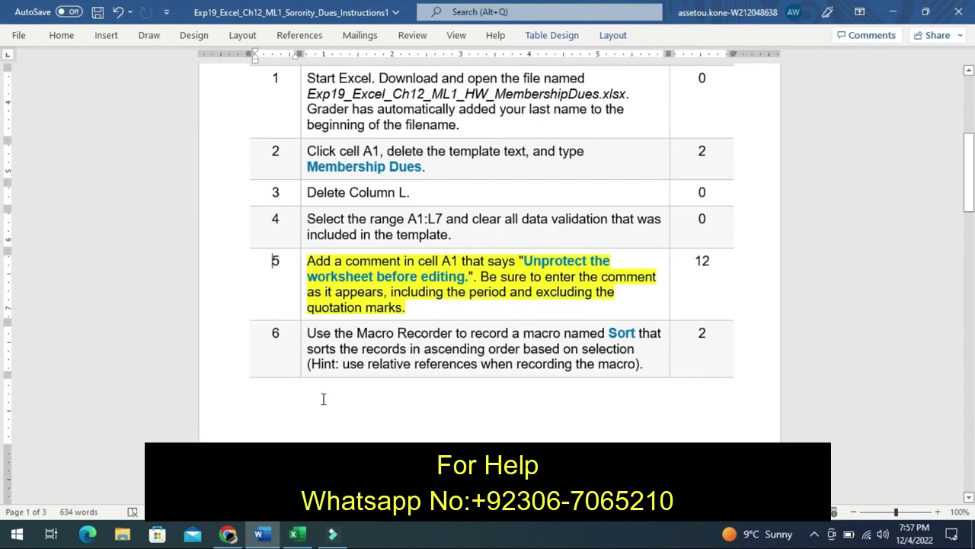
key("ctrl+z")
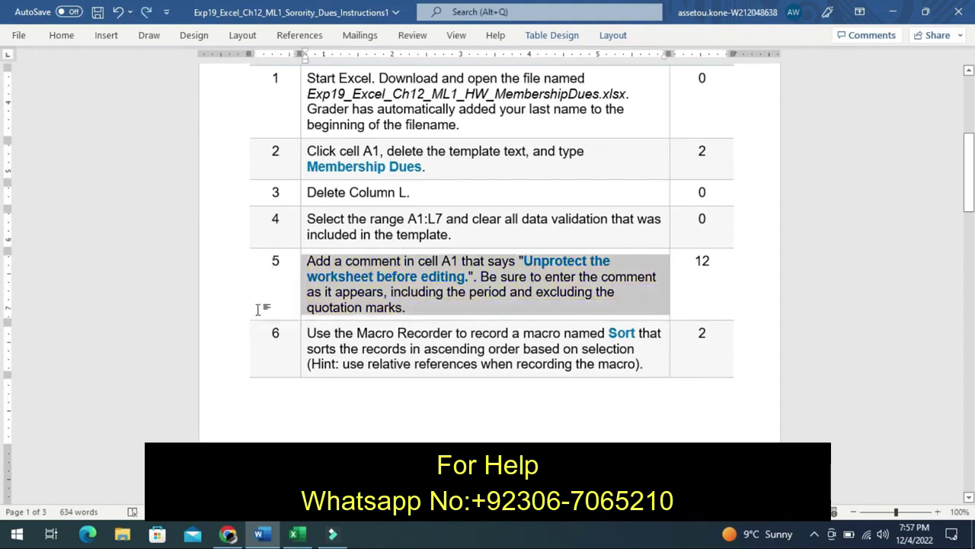
left_click(257, 309)
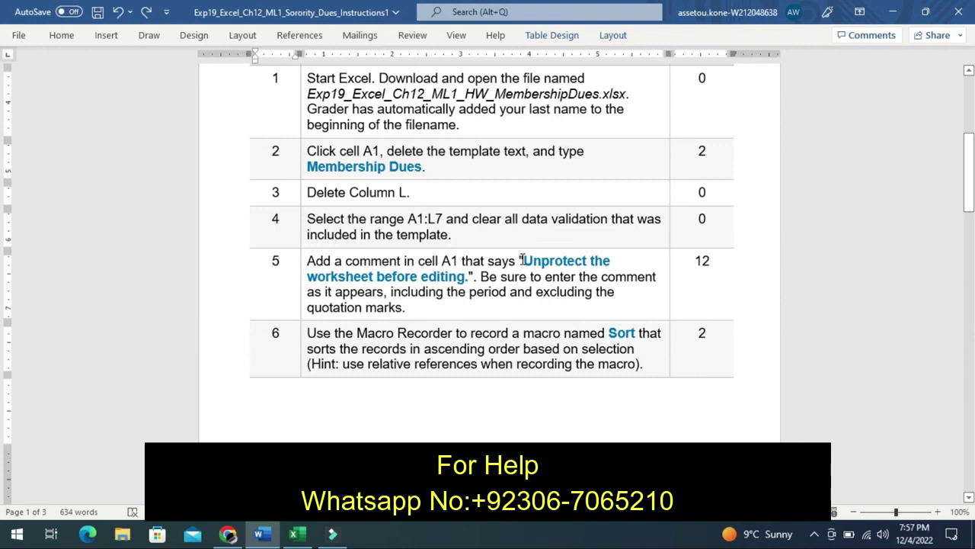
Select step 5's quoted comment text 'Unprotect the worksheet before editing.'
left_click(523, 259)
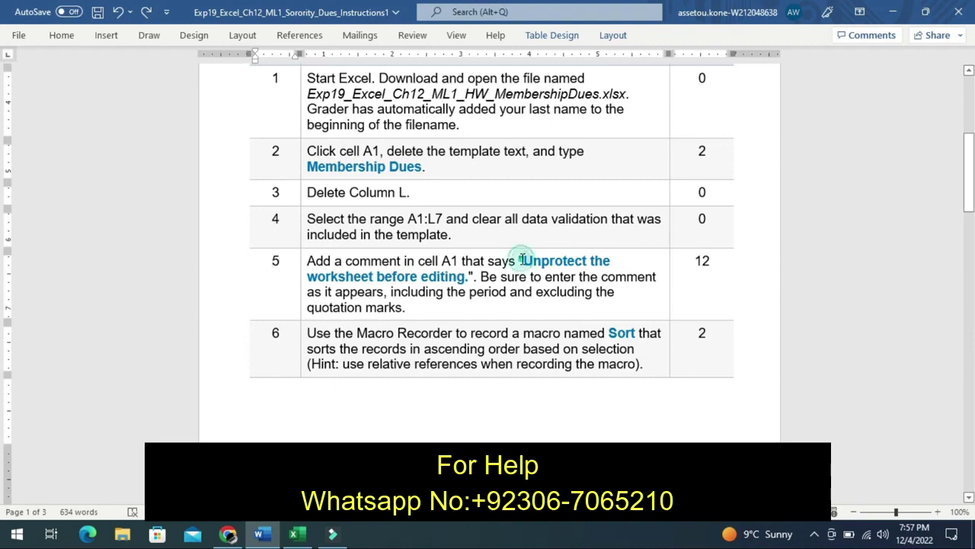
left_click_drag(522, 259, 591, 266)
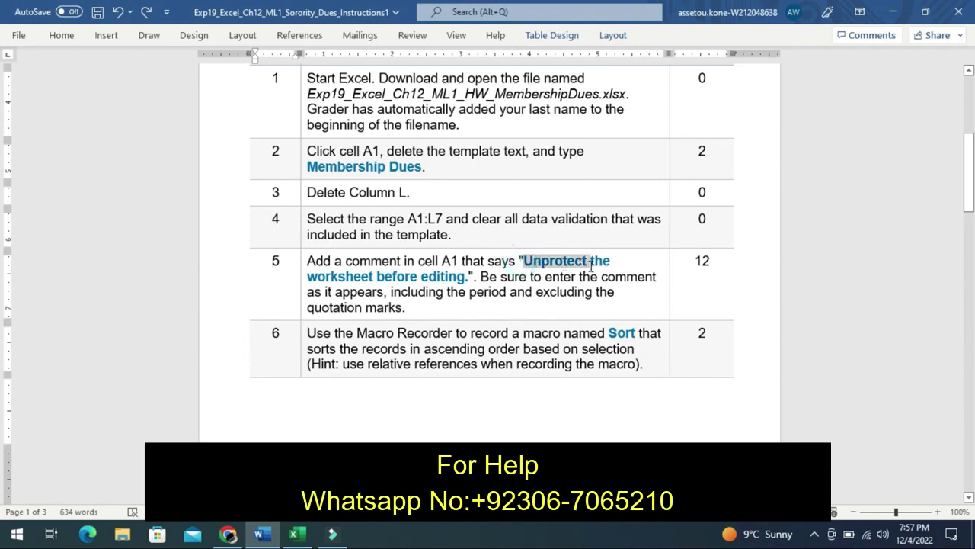
left_click_drag(591, 267, 588, 279)
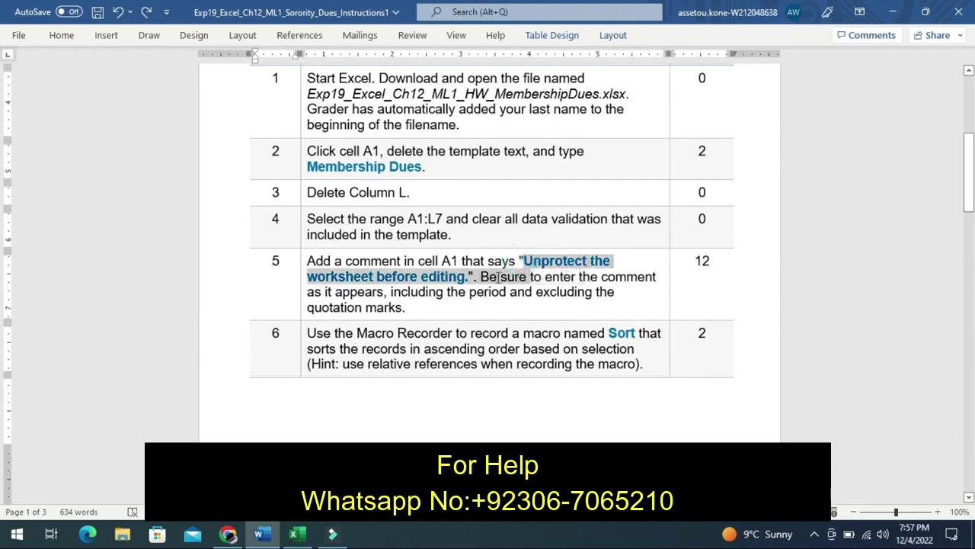
left_click_drag(482, 276, 477, 278)
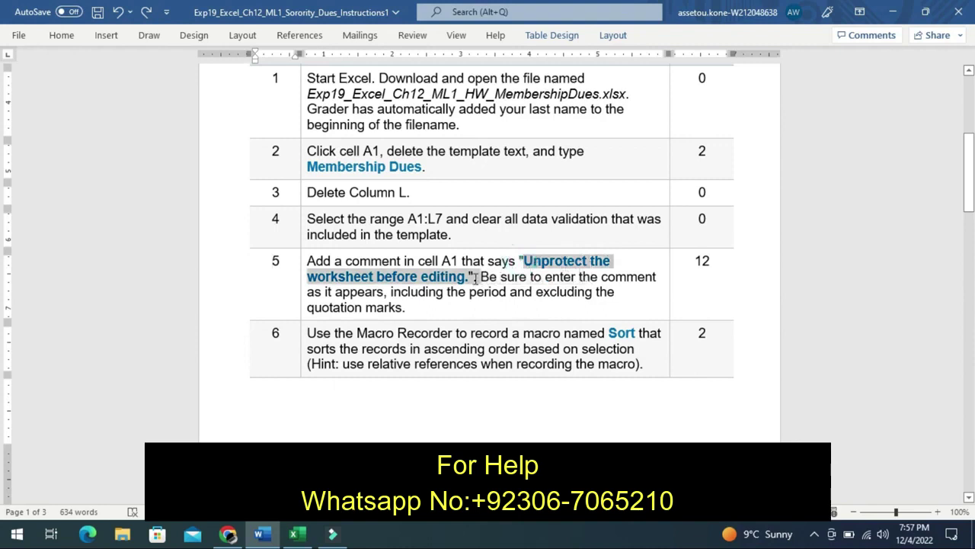
left_click_drag(476, 279, 463, 279)
left_click_drag(469, 278, 470, 279)
left_click_drag(467, 278, 461, 279)
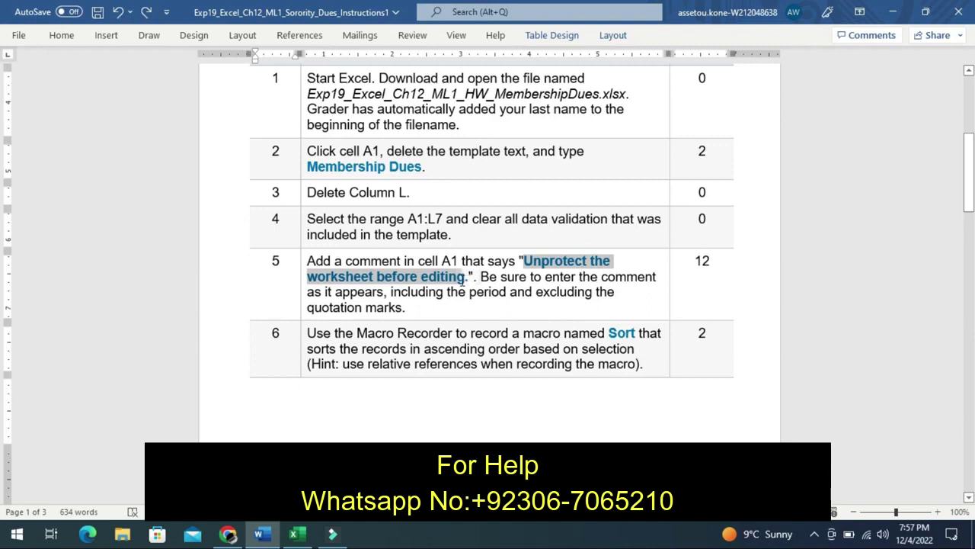
left_click_drag(463, 279, 464, 279)
left_click_drag(468, 280, 471, 280)
key("ctrl+c")
Copy the selected comment text and paste it back into the document
right_click(469, 279)
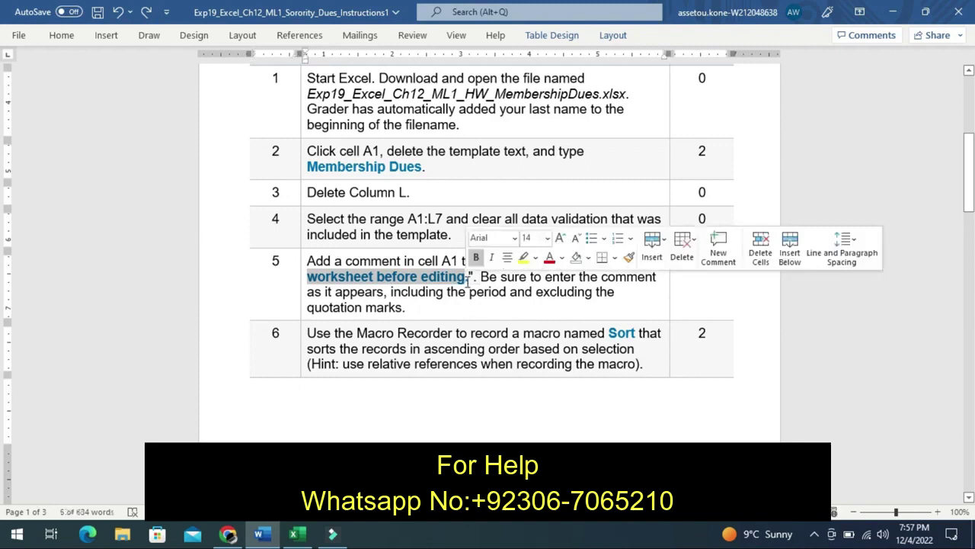
key("Escape")
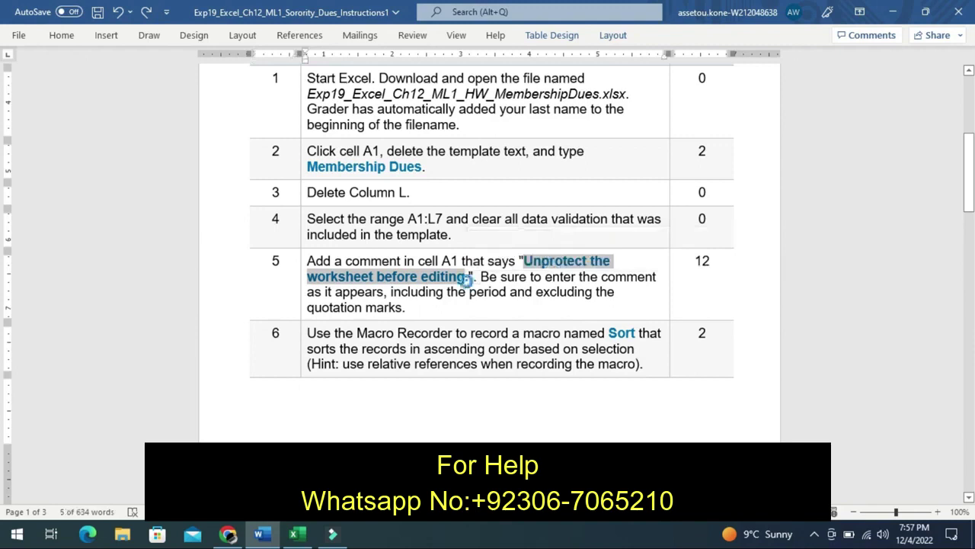
left_click(467, 281)
key("ctrl+v")
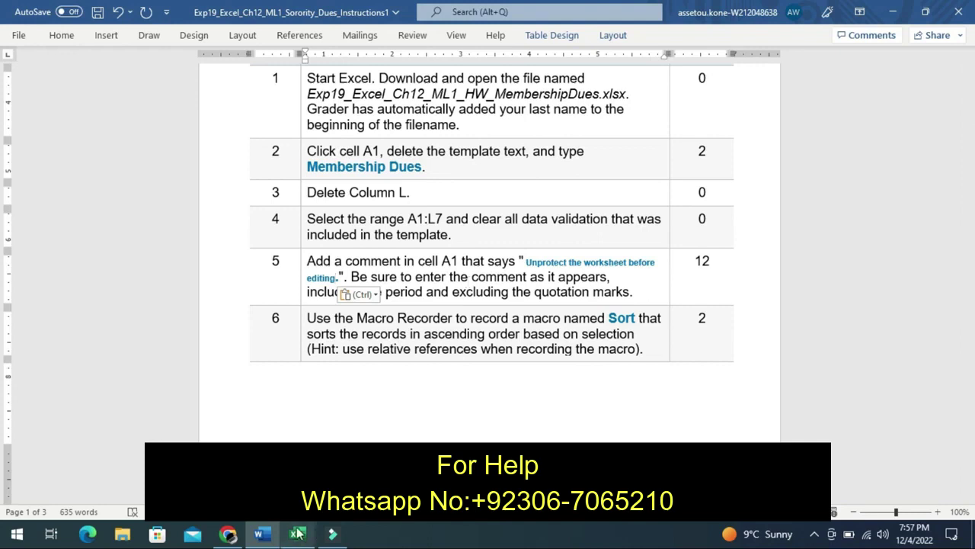
In Excel, enter 'Unprotect the worksheet before editing' in A1's comment box and post it
left_click(297, 534)
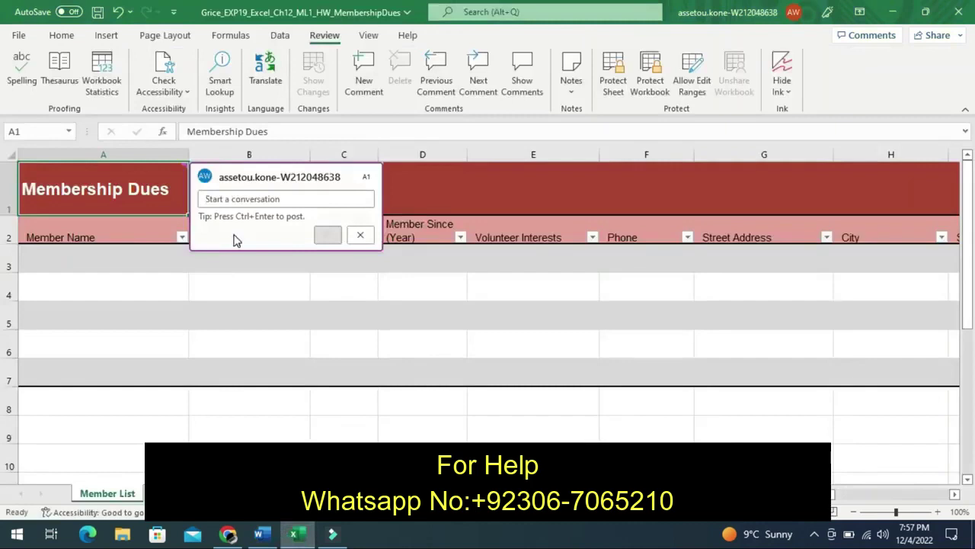
type("Unprotect the worksheet before editing")
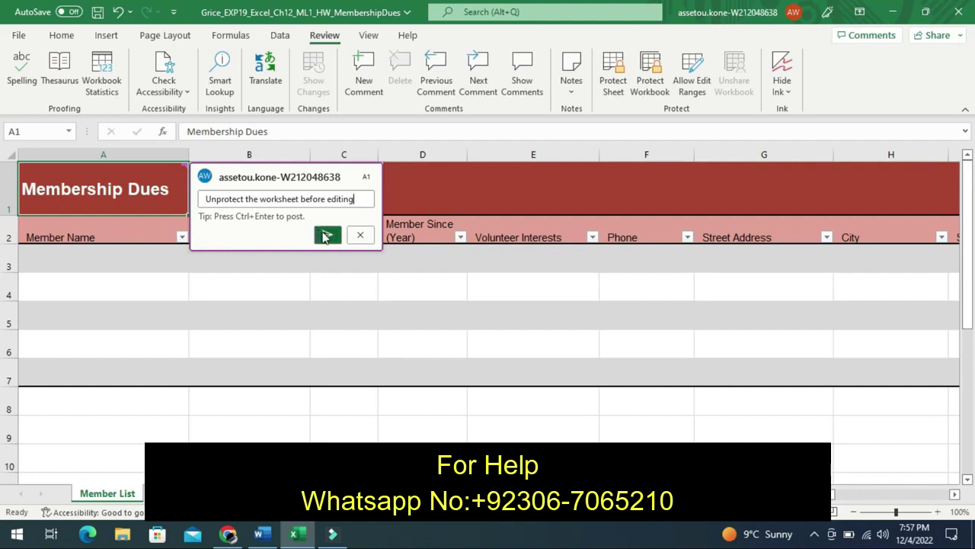
left_click(324, 236)
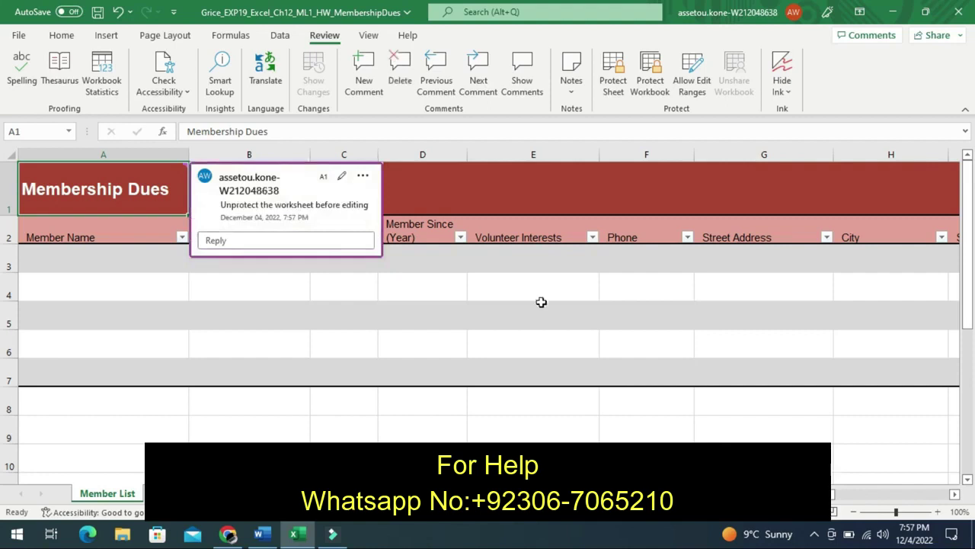
left_click(541, 303)
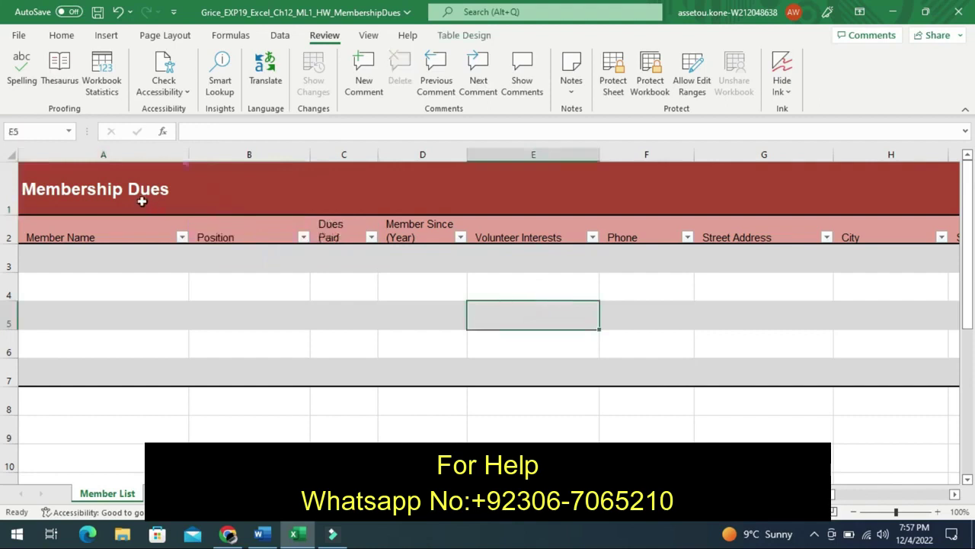
mouse_move(142, 201)
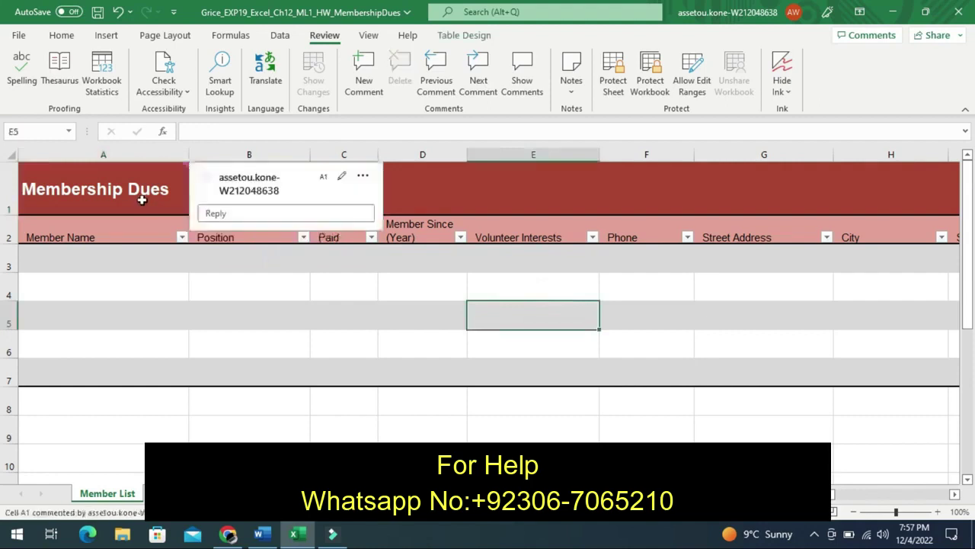